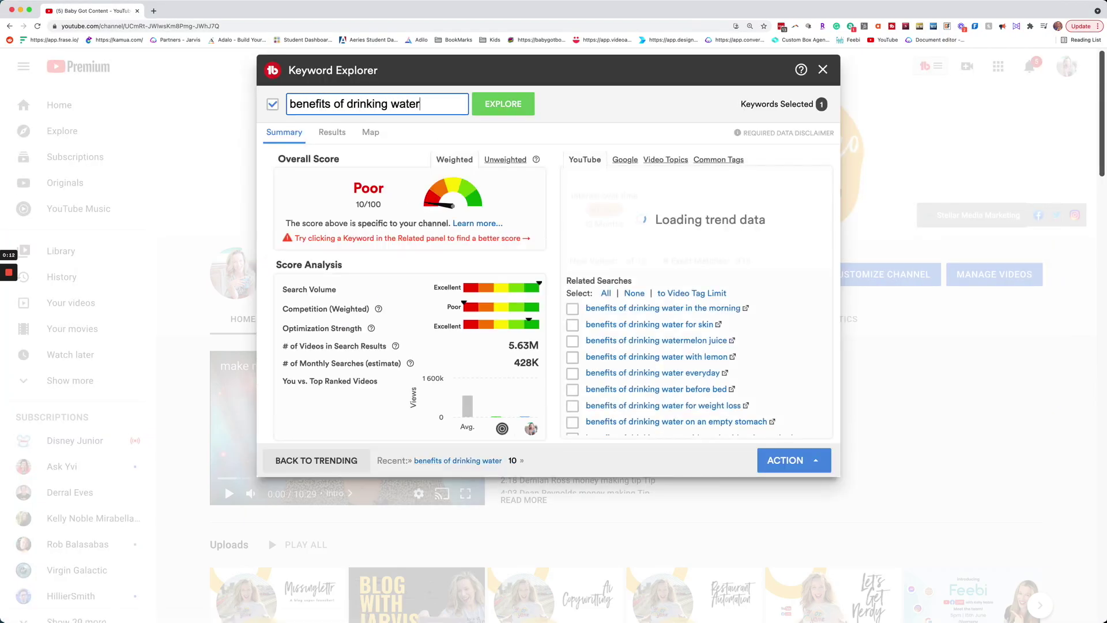
{"action": "type", "text": "5"}
Search the keyword '5 benefits of drinking water' (Very Good, 76/100) and open its ACTION menu.
{"action": "key", "text": "Return"}
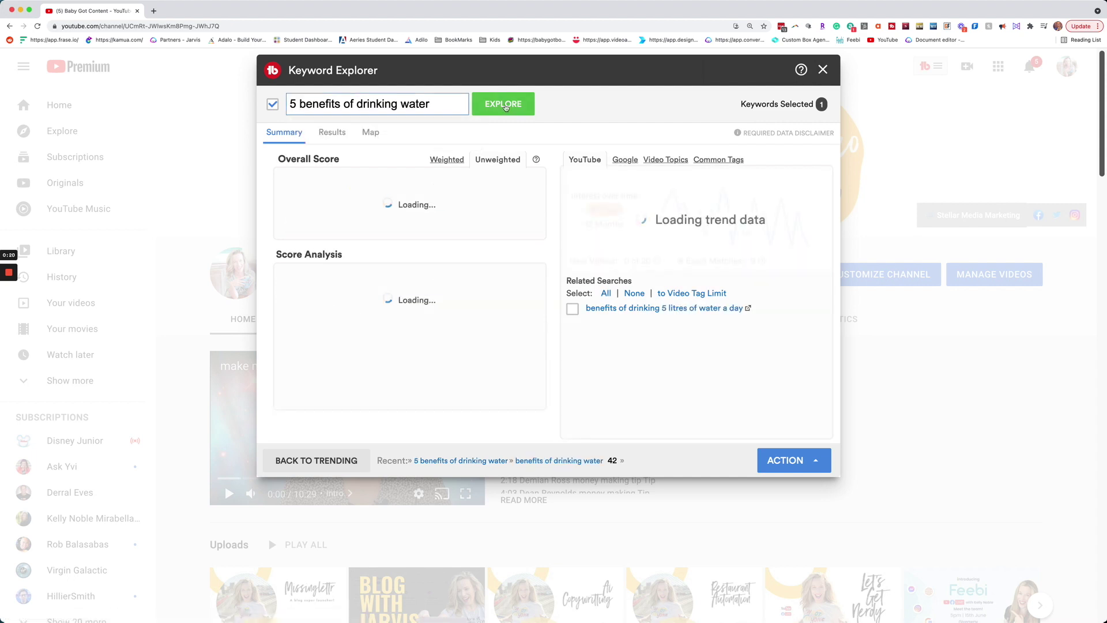
{"action": "left_click", "coordinate": [816, 461]}
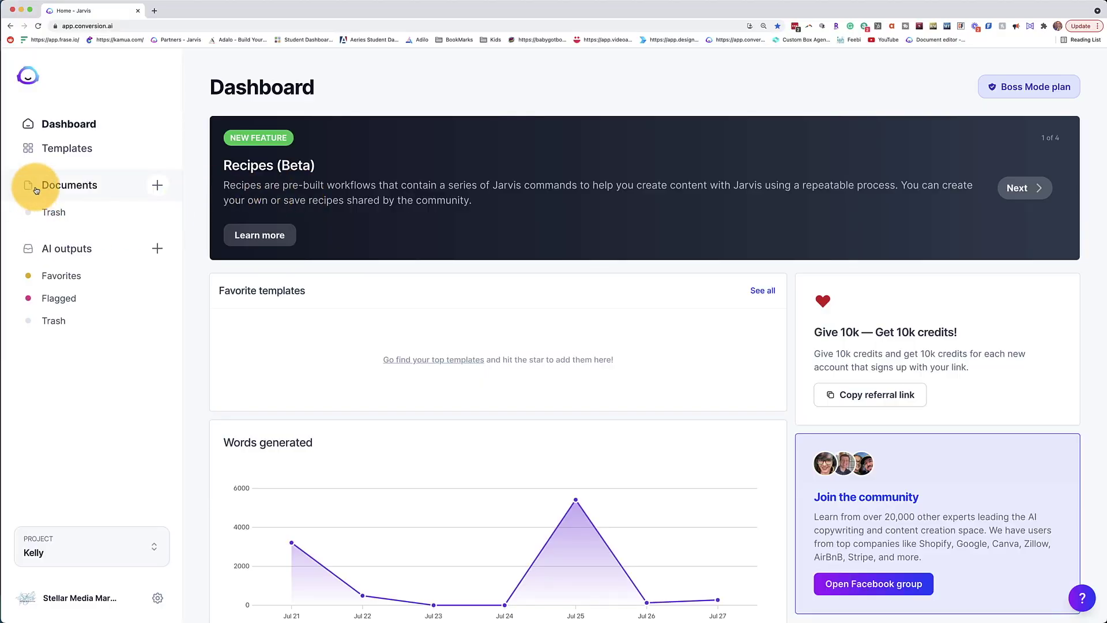
Create a new blank Jarvis document from scratch.
{"action": "left_click", "coordinate": [85, 187]}
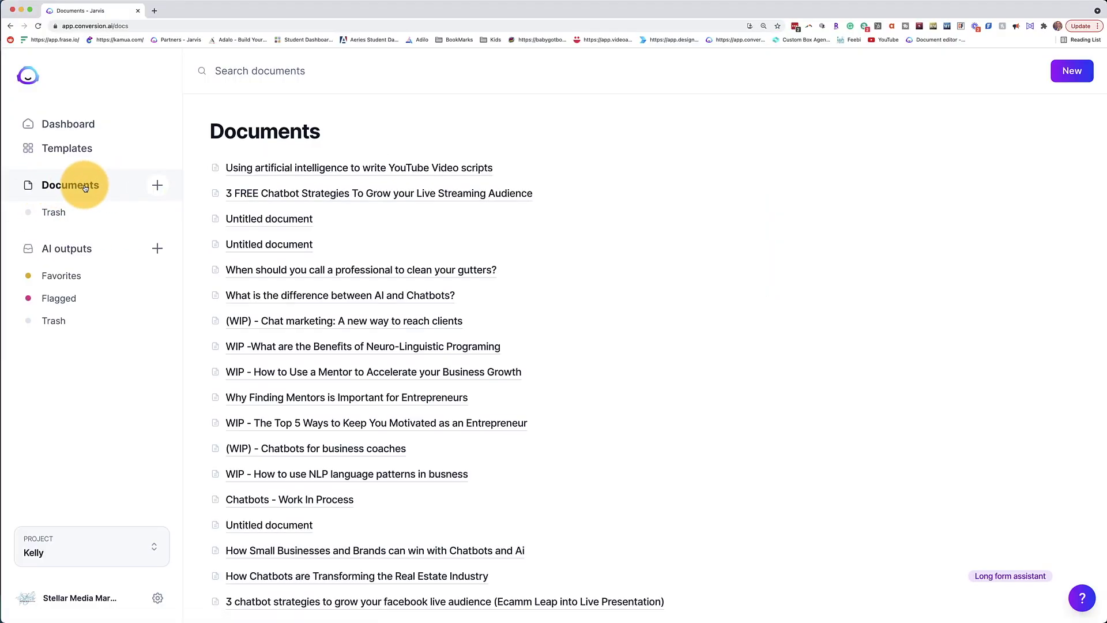
{"action": "left_click", "coordinate": [1080, 72]}
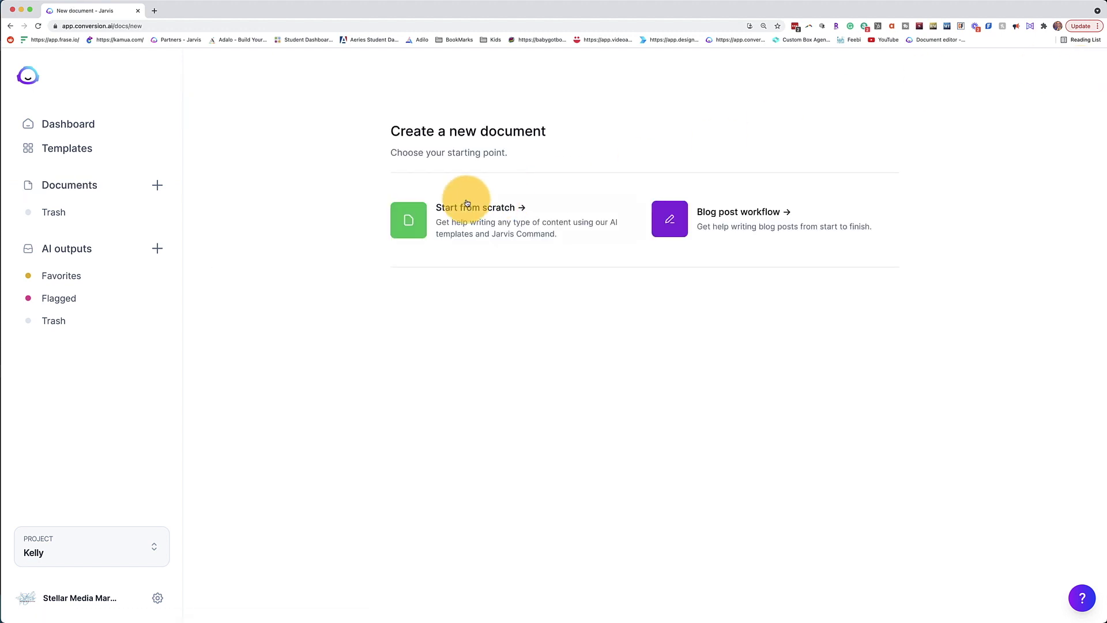
{"action": "left_click", "coordinate": [438, 214]}
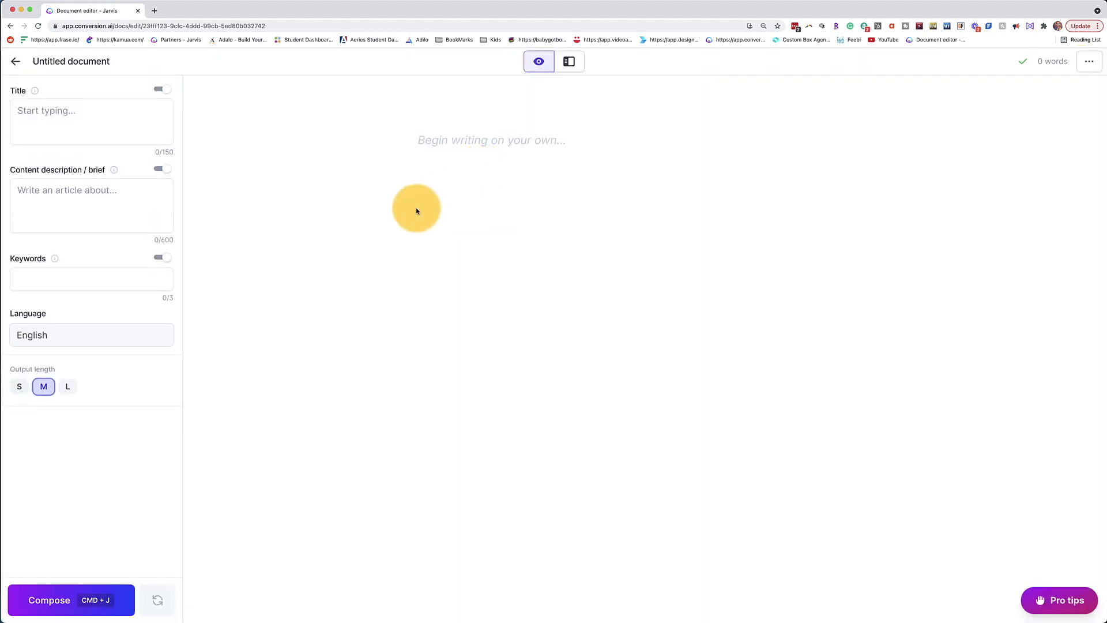
Show the templates panel beside the editor and pick the Video Topic Ideas template.
{"action": "left_click", "coordinate": [575, 68]}
{"action": "scroll", "coordinate": [40, 230], "scroll_direction": "down", "scroll_amount": 2}
{"action": "scroll", "coordinate": [52, 289], "scroll_direction": "down", "scroll_amount": 5}
{"action": "scroll", "coordinate": [40, 263], "scroll_direction": "down", "scroll_amount": 3}
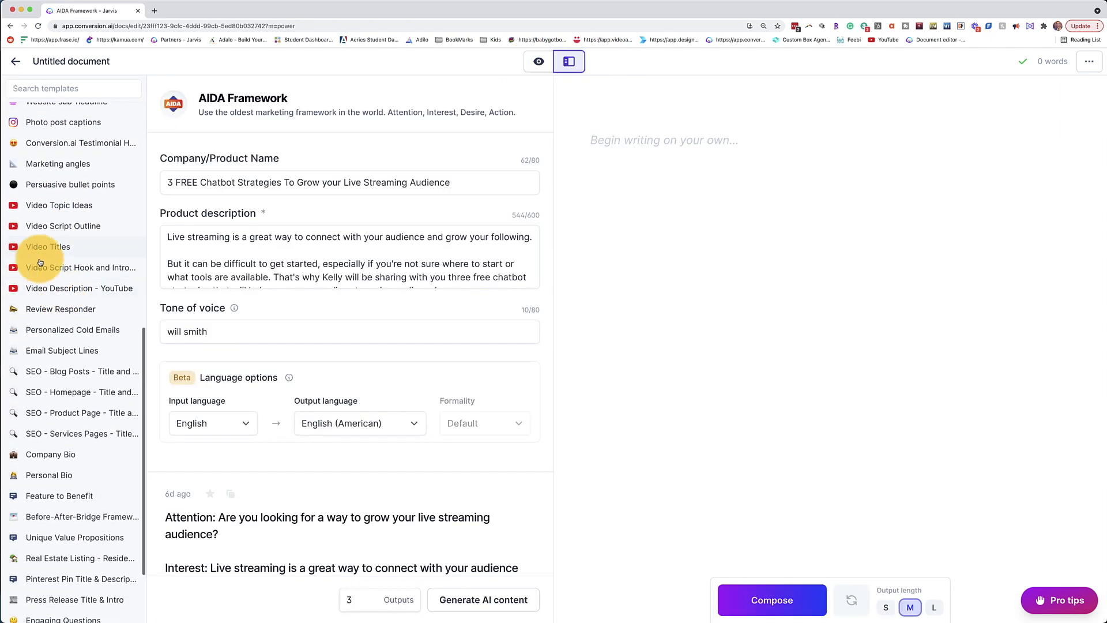
{"action": "left_click", "coordinate": [53, 206]}
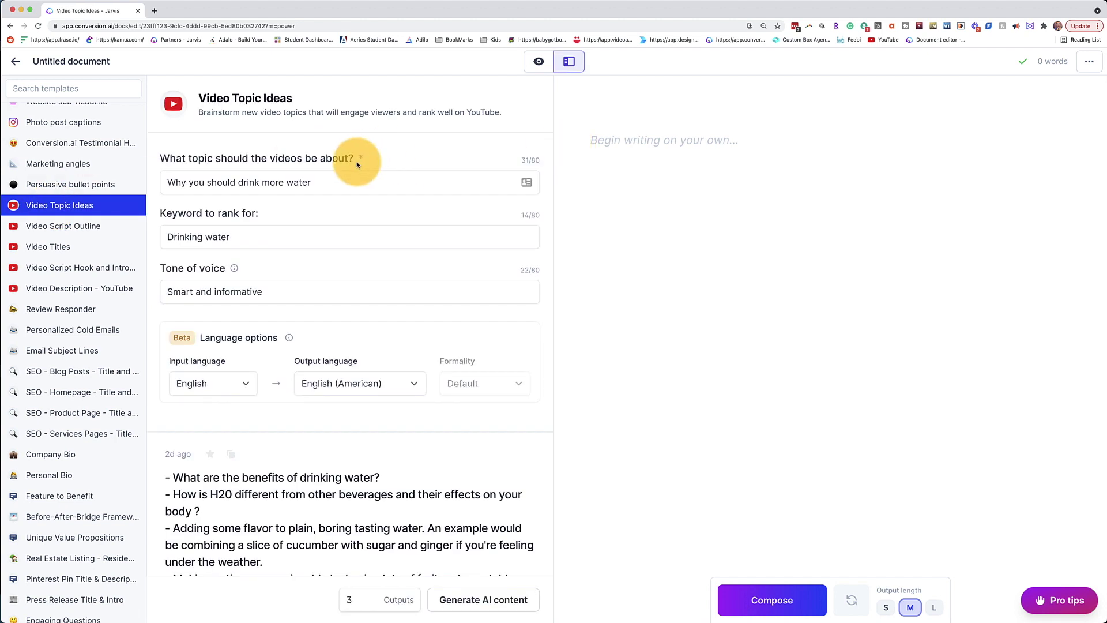
Generate three sets of drinking-more-water topic ideas targeting the 'Drinking water' keyword.
{"action": "key", "text": "super+t"}
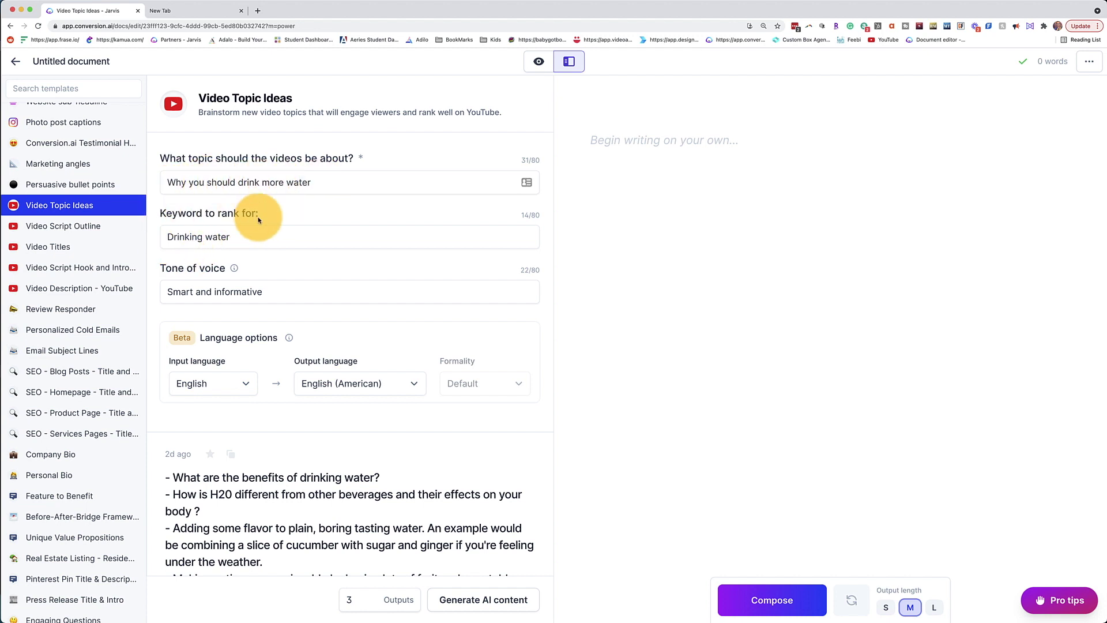
{"action": "left_click", "coordinate": [236, 242]}
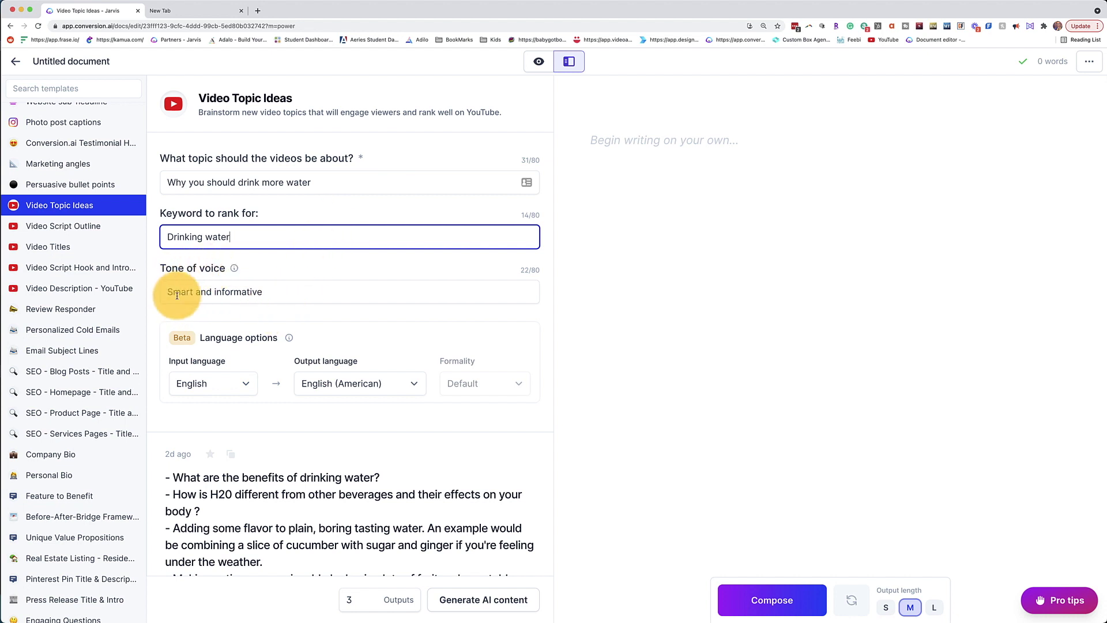
{"action": "left_click", "coordinate": [483, 601]}
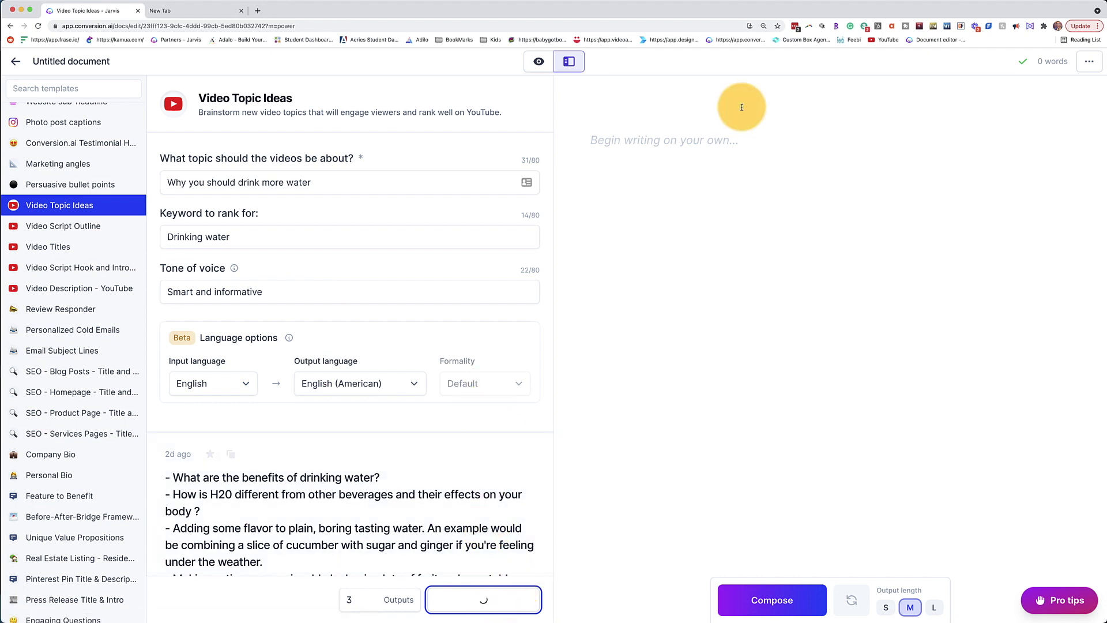
{"action": "scroll", "coordinate": [240, 420], "scroll_direction": "down", "scroll_amount": 2}
{"action": "scroll", "coordinate": [277, 425], "scroll_direction": "down", "scroll_amount": 2}
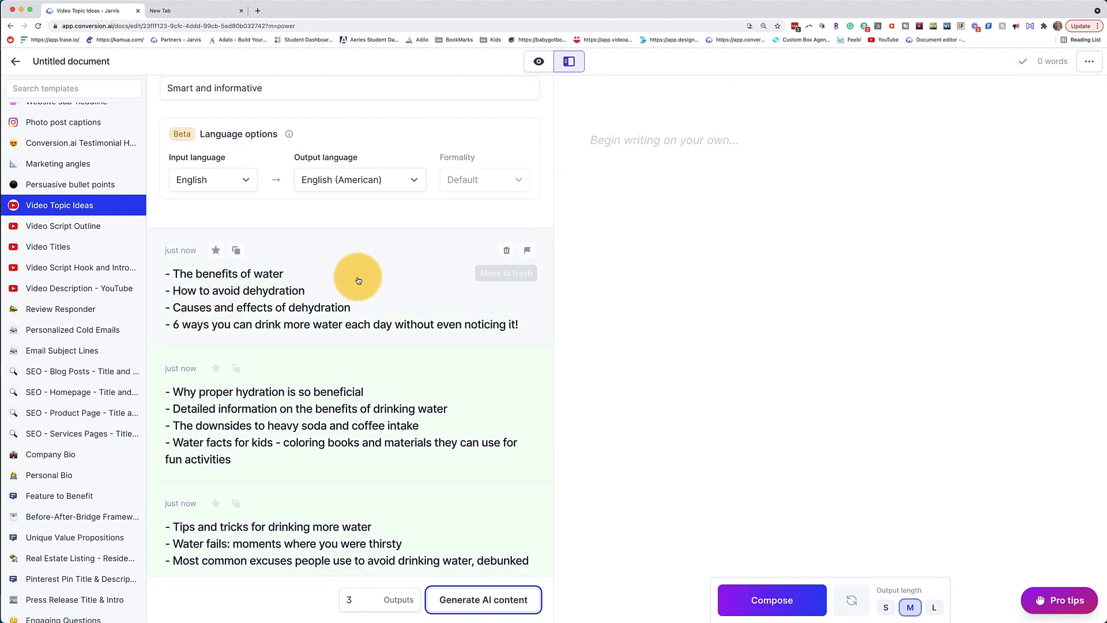
Paste the first set of topic ideas into the empty document.
{"action": "left_click", "coordinate": [235, 252]}
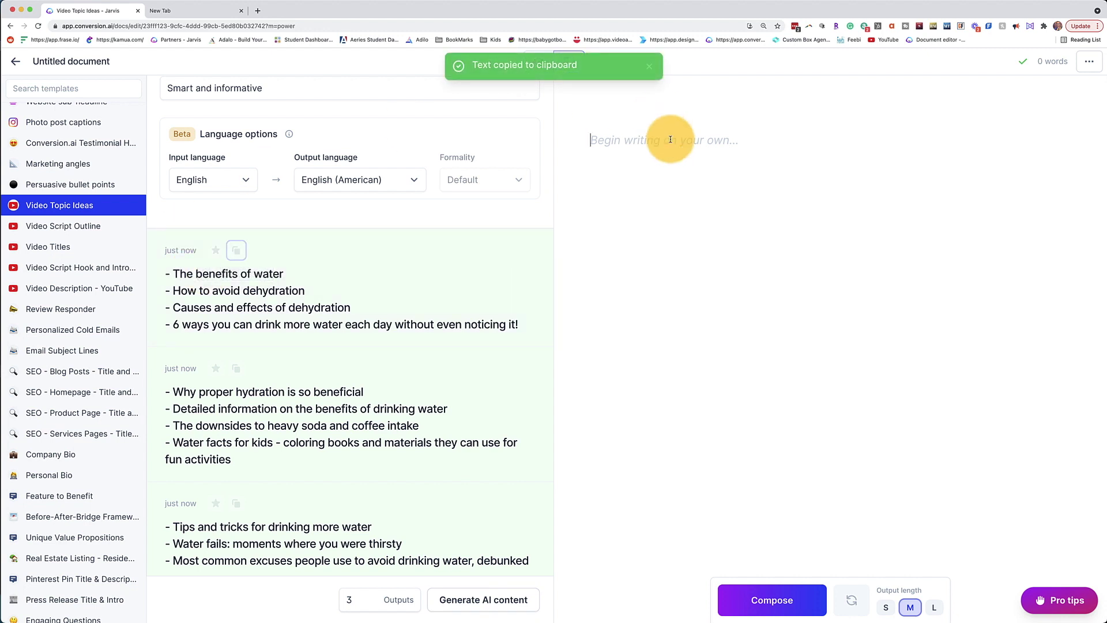
{"action": "left_click", "coordinate": [645, 161]}
{"action": "key", "text": "cmd+v"}
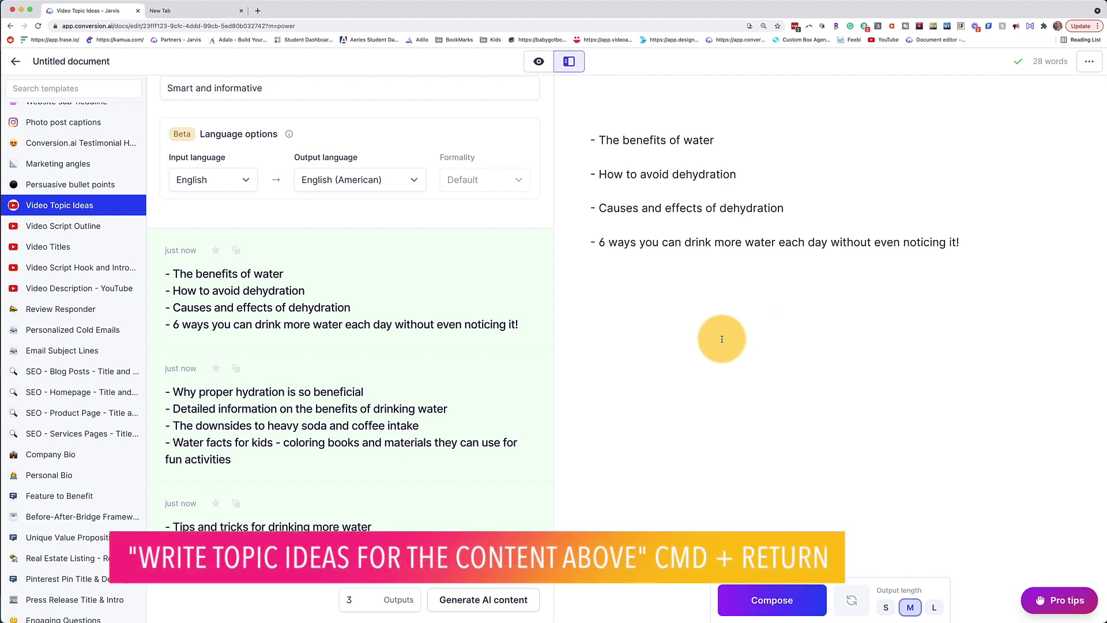
Generate four more ideas, like '10 reasons your body needs water', below the list.
{"action": "key", "text": "super+Return"}
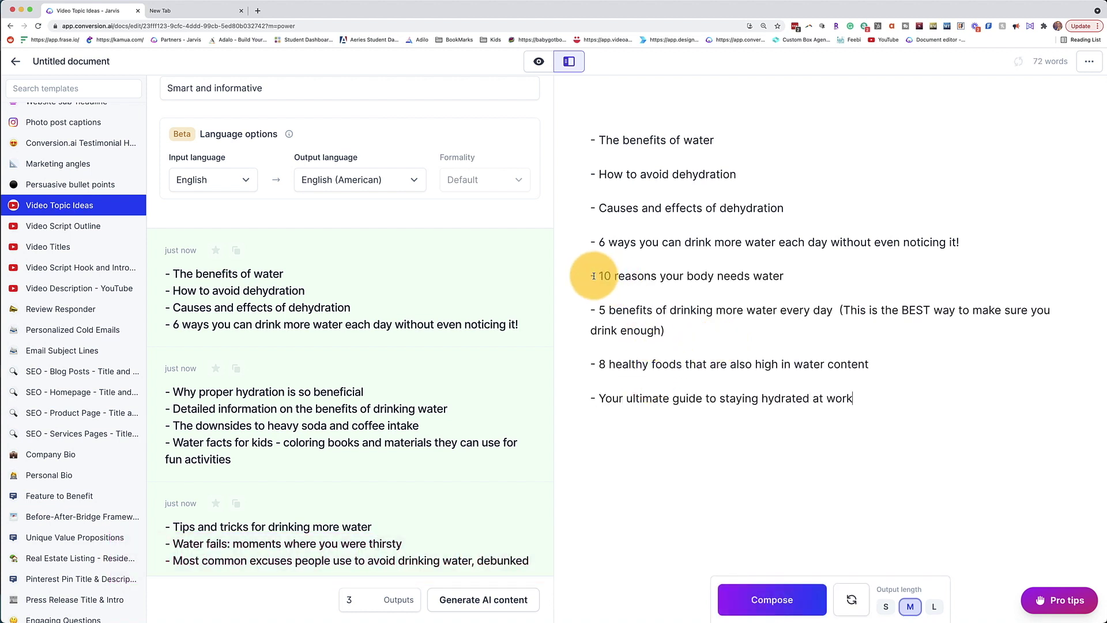
{"action": "left_click_drag", "start_coordinate": [594, 277], "coordinate": [888, 439]}
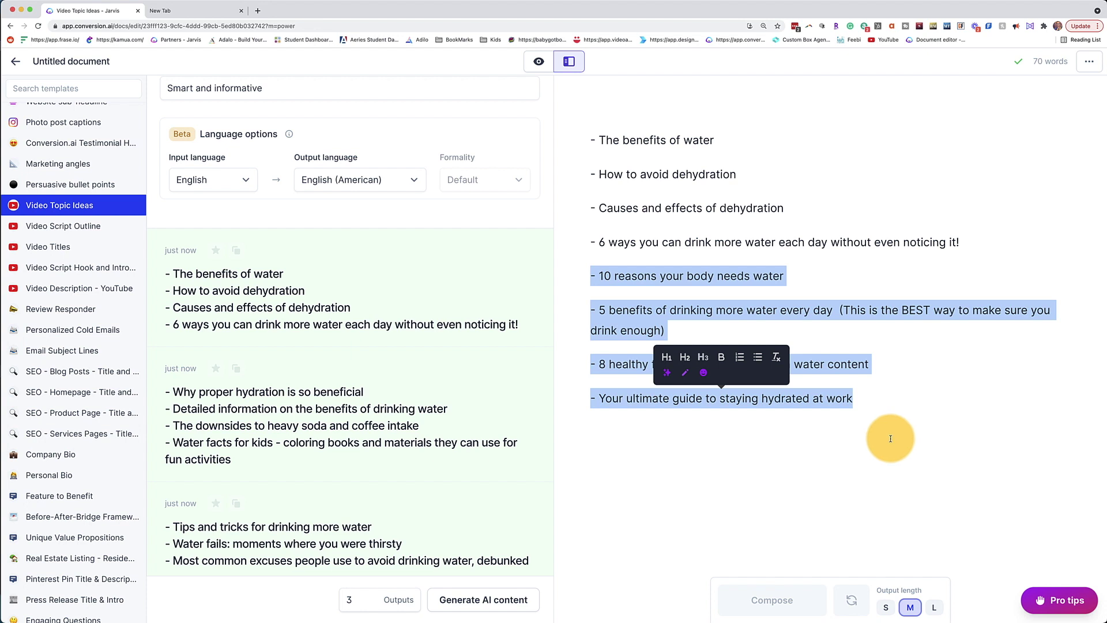
{"action": "left_click", "coordinate": [894, 423]}
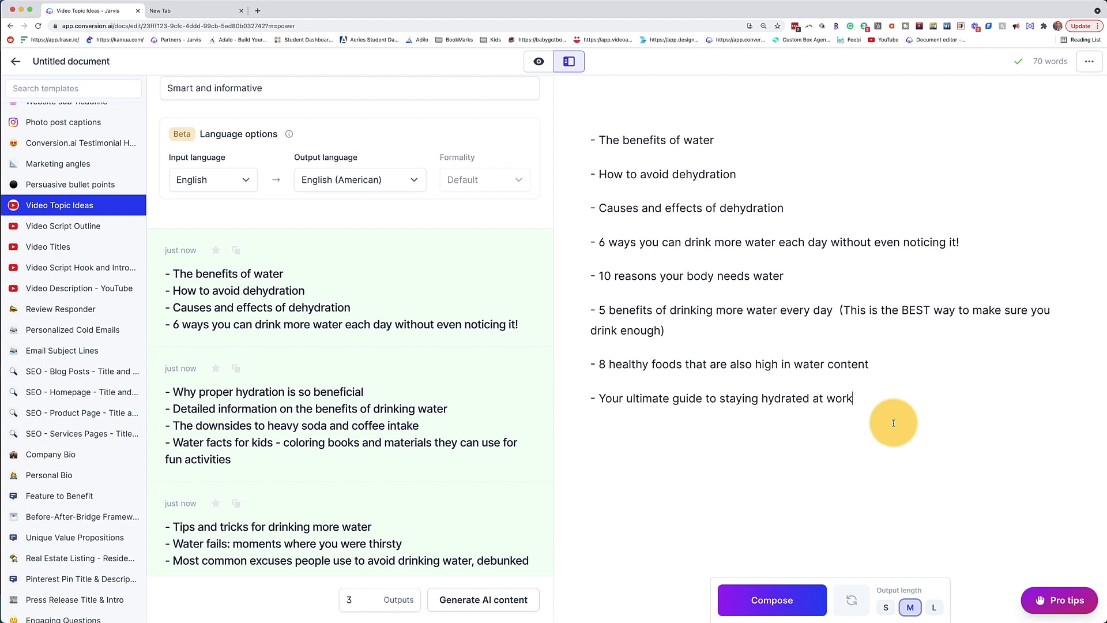
In Focus mode, copy the '5 benefits of drinking more water every day' idea into the Title field.
{"action": "left_click", "coordinate": [541, 62]}
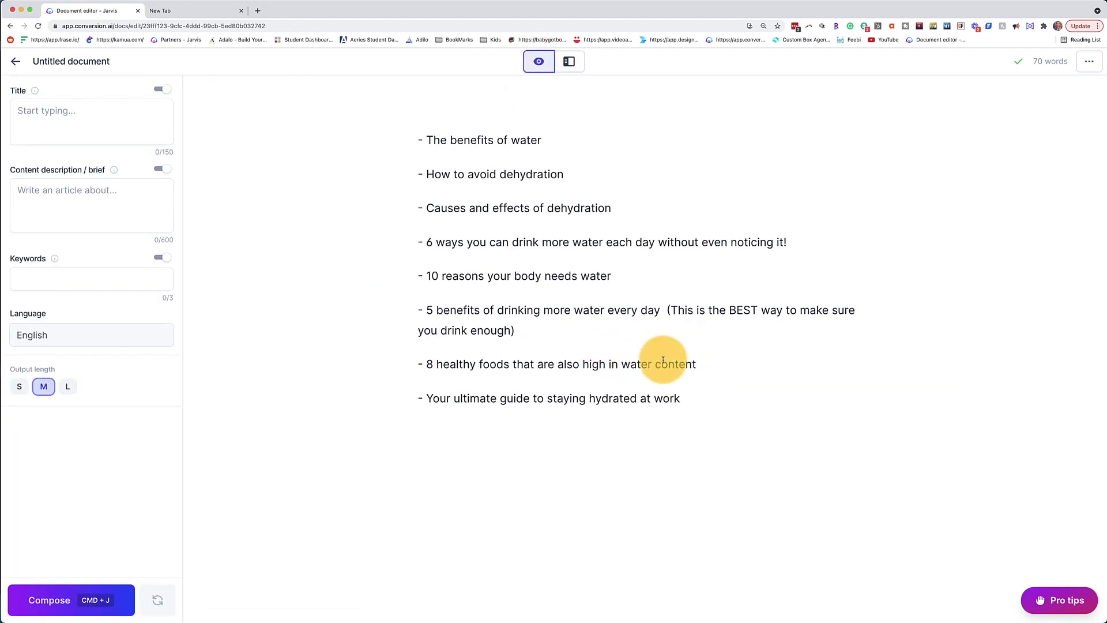
{"action": "left_click_drag", "start_coordinate": [440, 363], "coordinate": [696, 367]}
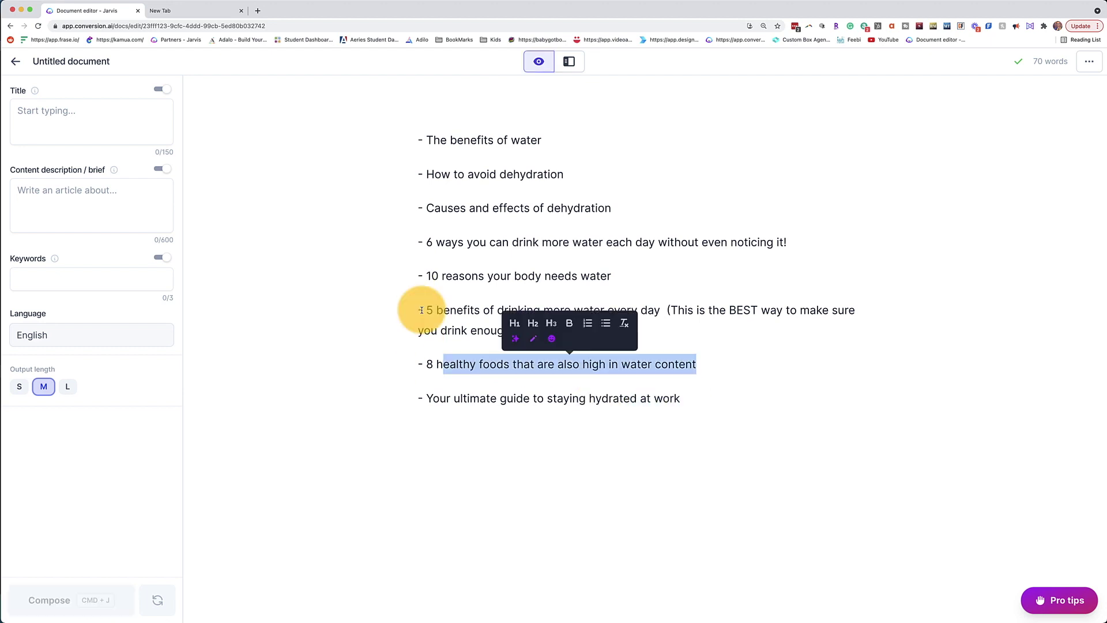
{"action": "left_click_drag", "start_coordinate": [427, 310], "coordinate": [661, 304]}
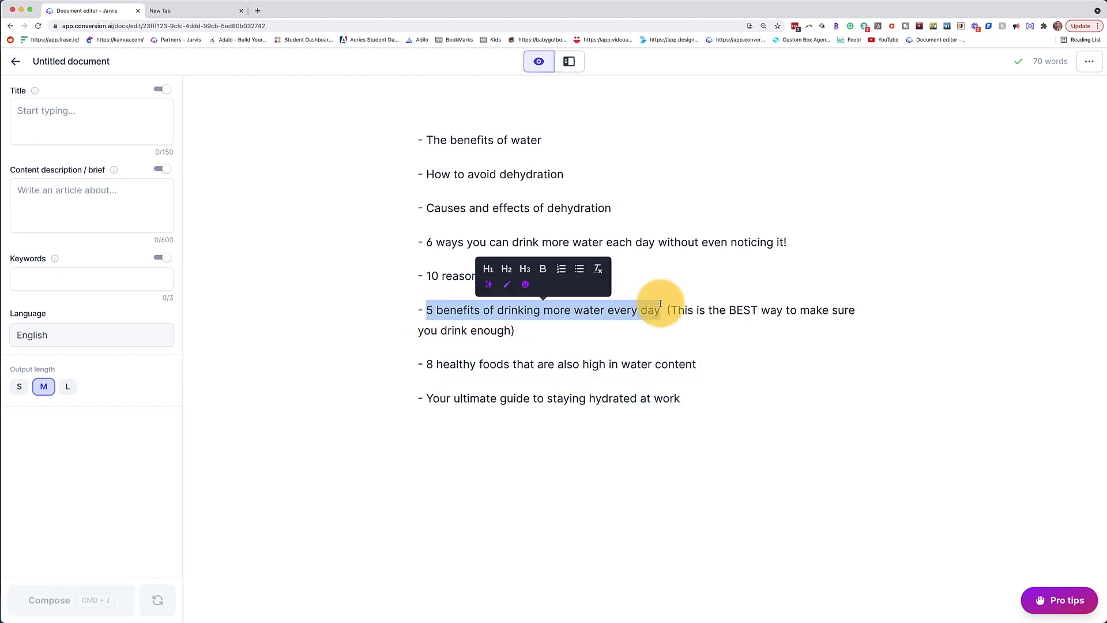
{"action": "left_click", "coordinate": [71, 109]}
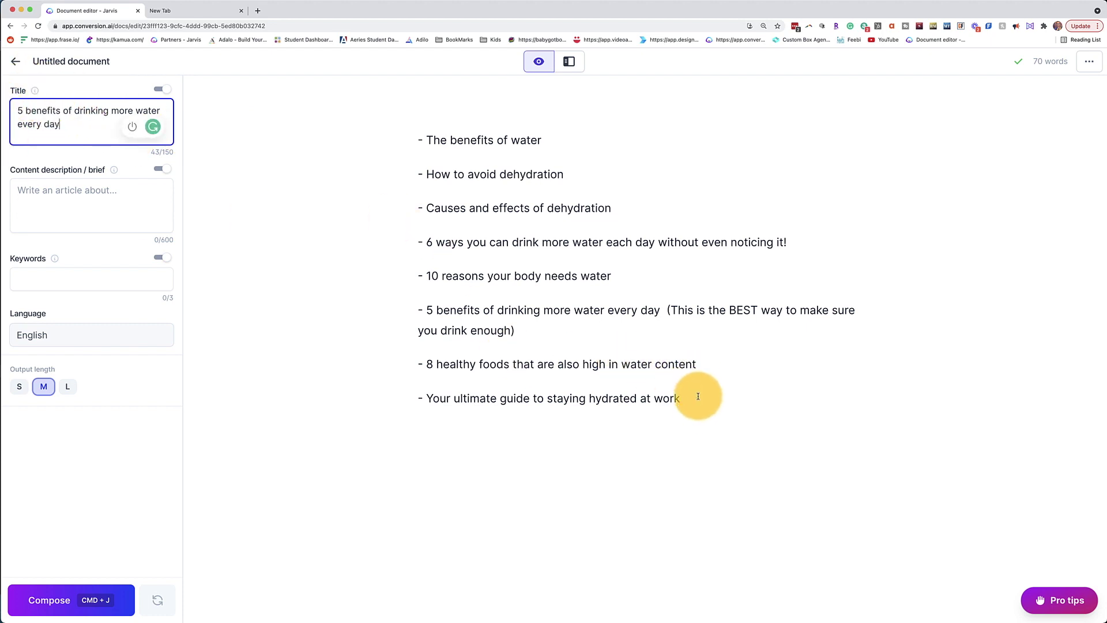
{"action": "left_click", "coordinate": [86, 176]}
{"action": "type", "text": "W"}
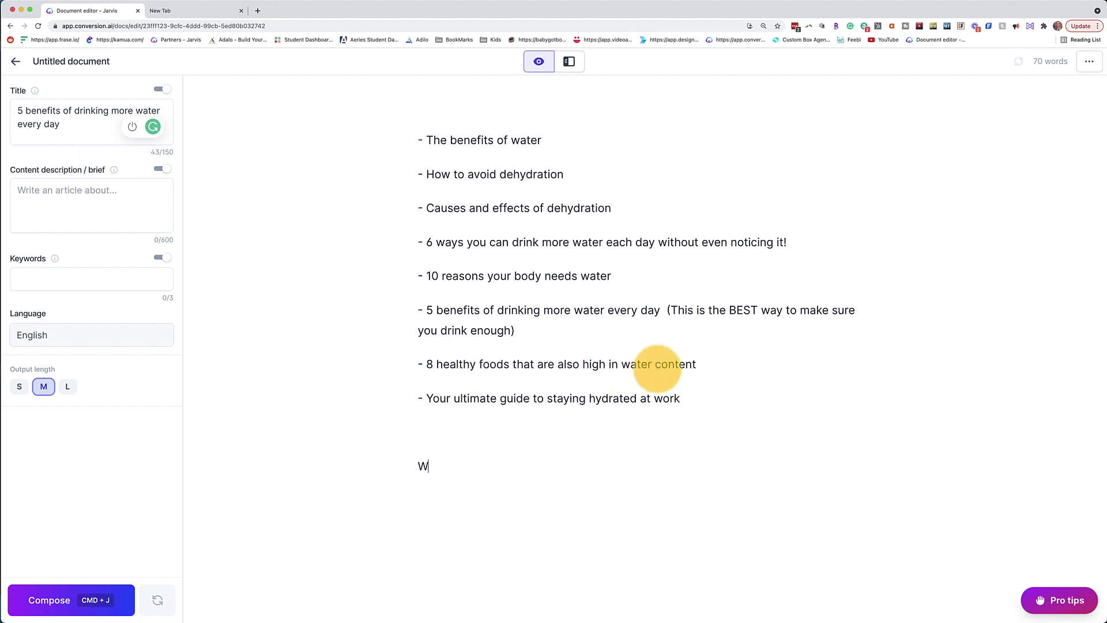
Generate a brief via 'Write a content brief for 5 benefits…' and paste it into Content description.
{"action": "type", "text": "rite a content brief for"}
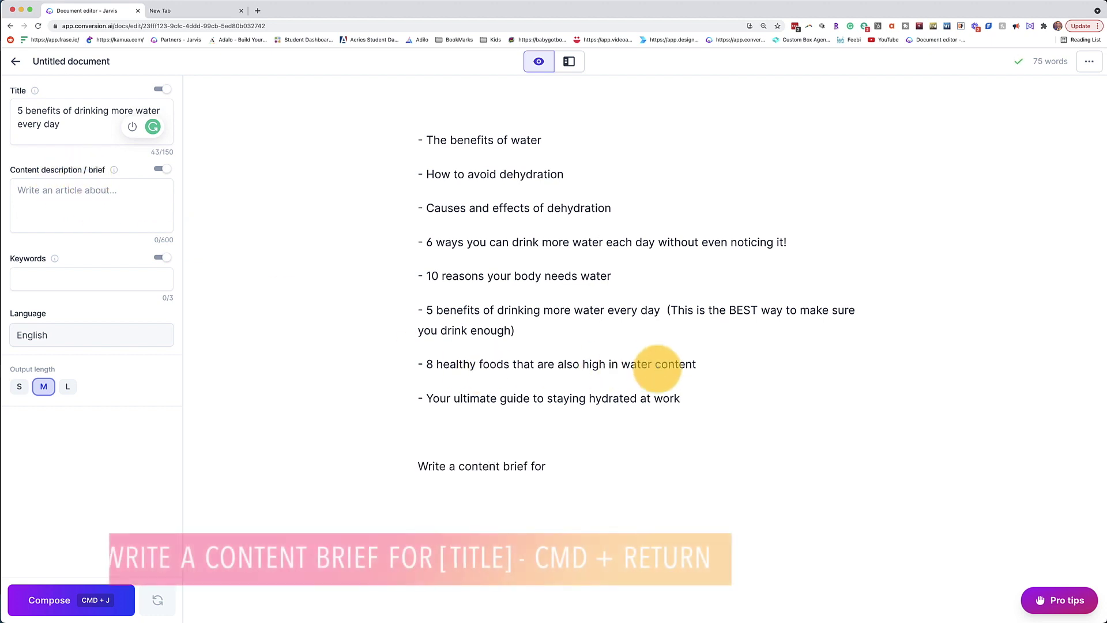
{"action": "type", "text": " 5 benefits of drinking more water every day"}
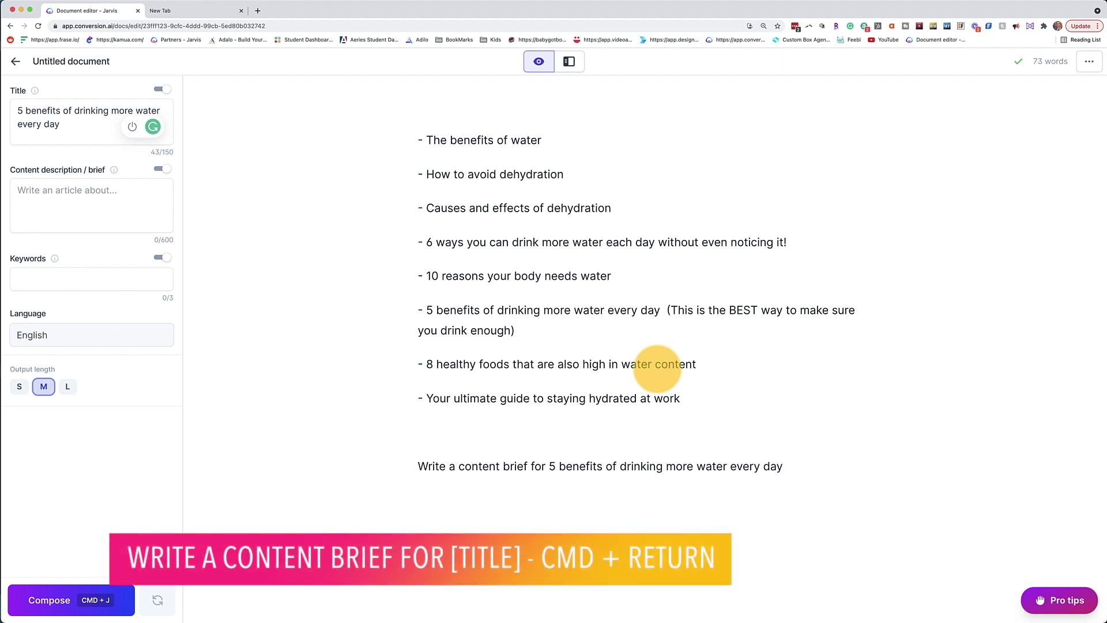
{"action": "key", "text": "super+Return"}
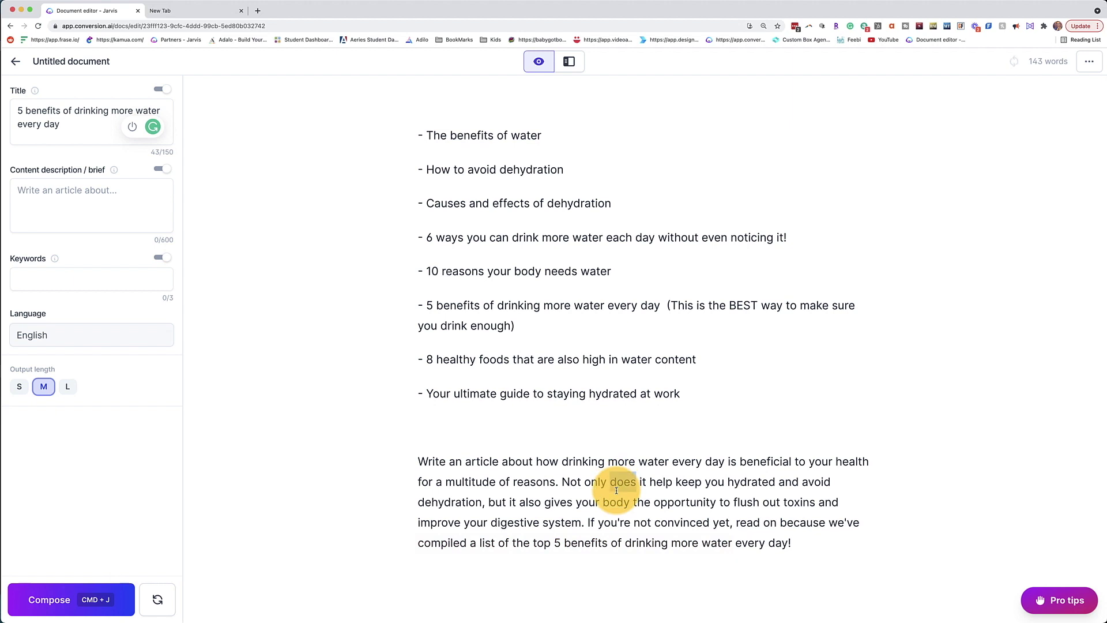
{"action": "triple_click", "coordinate": [617, 490]}
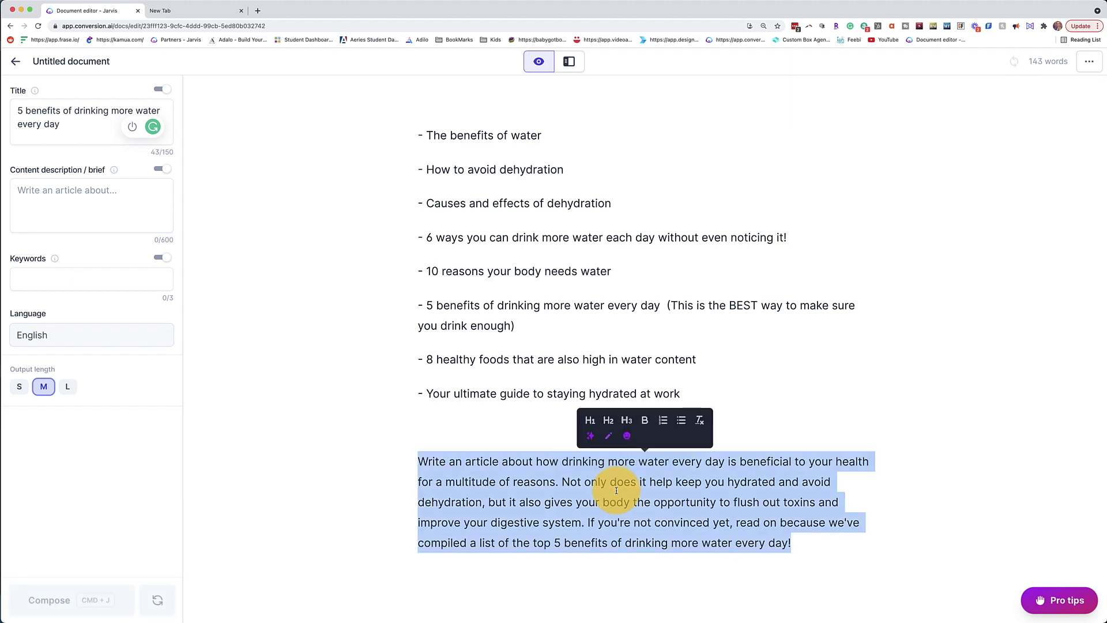
{"action": "left_click", "coordinate": [72, 190]}
{"action": "key", "text": "super+v"}
{"action": "left_click", "coordinate": [821, 542]}
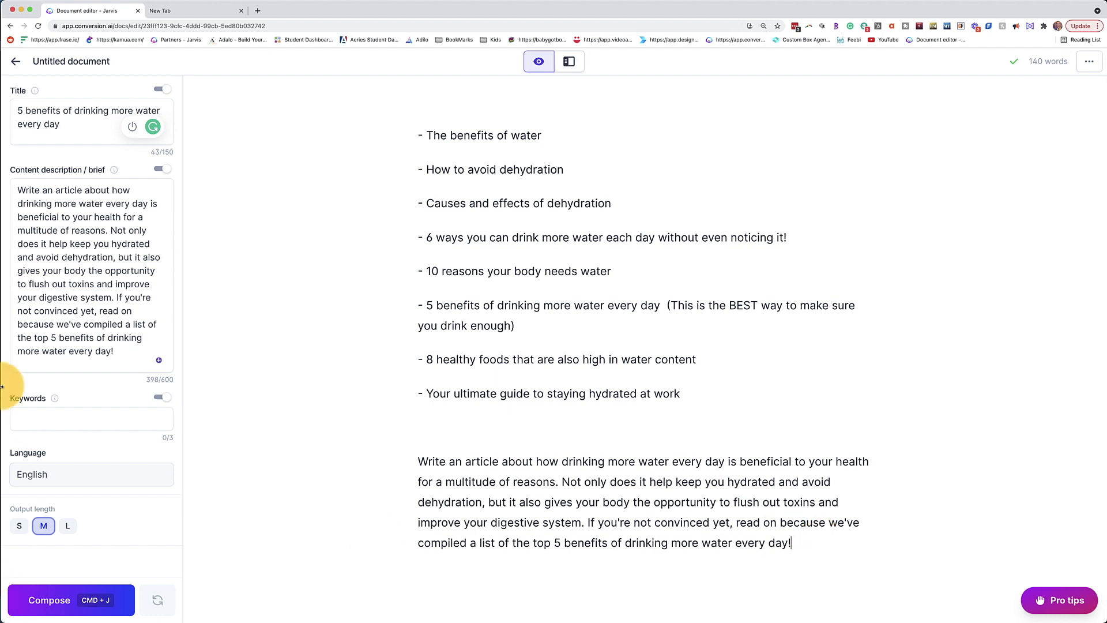
Enter keywords 'Drinking water', 'benefits of drinking water' and 'why water is important to your health'.
{"action": "left_click", "coordinate": [51, 421]}
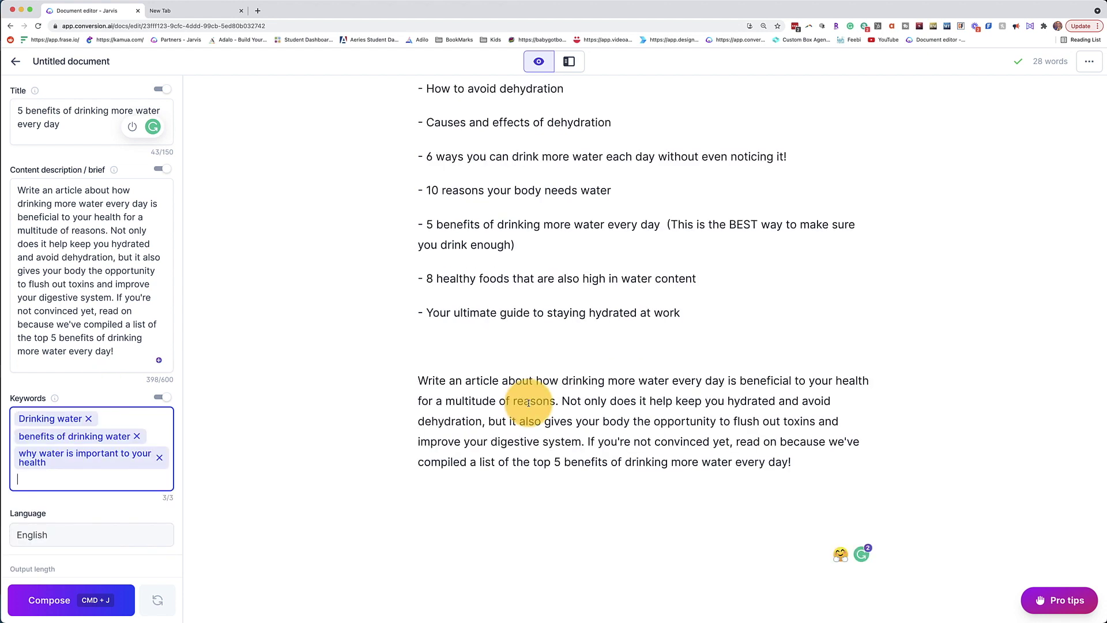
{"action": "left_click", "coordinate": [568, 64]}
Choose the Video Script Hook and Introduction template.
{"action": "scroll", "coordinate": [34, 258], "scroll_direction": "down", "scroll_amount": 5}
{"action": "scroll", "coordinate": [61, 413], "scroll_direction": "down", "scroll_amount": 7}
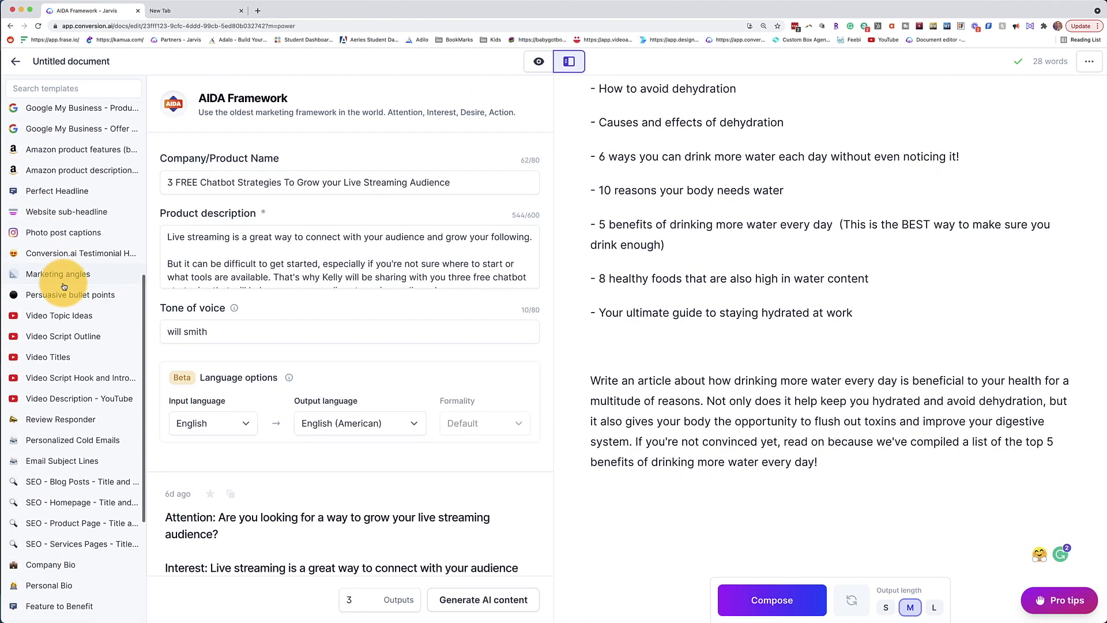
{"action": "left_click", "coordinate": [83, 369]}
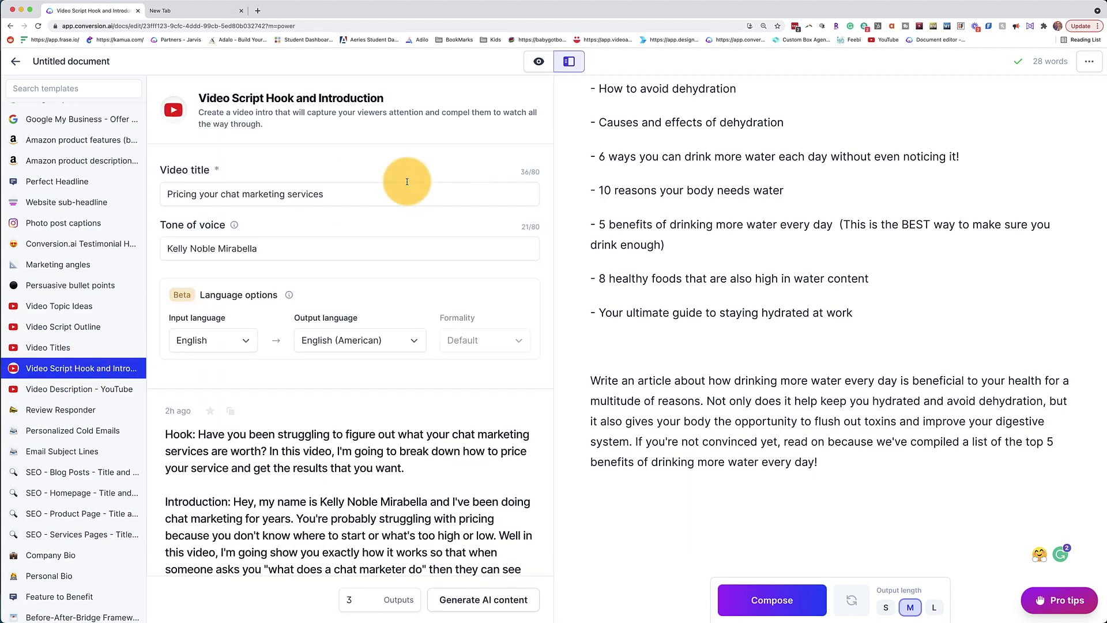
Set the video title to '5 benefits of drinking more water every day', tone Informative, and generate.
{"action": "left_click", "coordinate": [263, 197]}
{"action": "triple_click", "coordinate": [263, 197]}
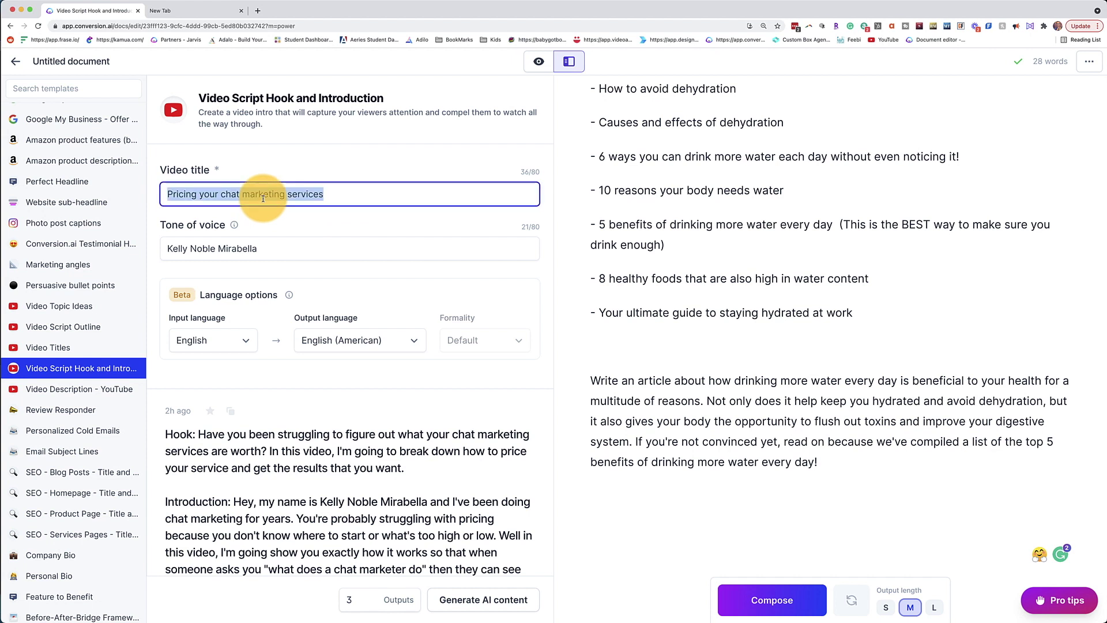
{"action": "key", "text": "BackSpace"}
{"action": "type", "text": "5 benefits of drinking more water every day"}
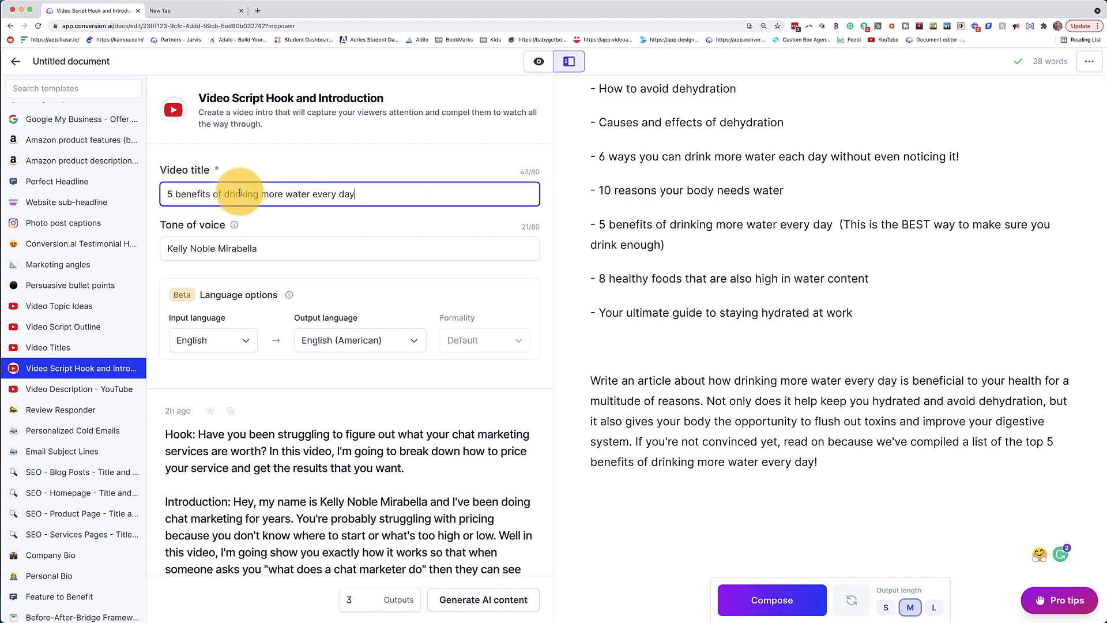
{"action": "triple_click", "coordinate": [227, 248]}
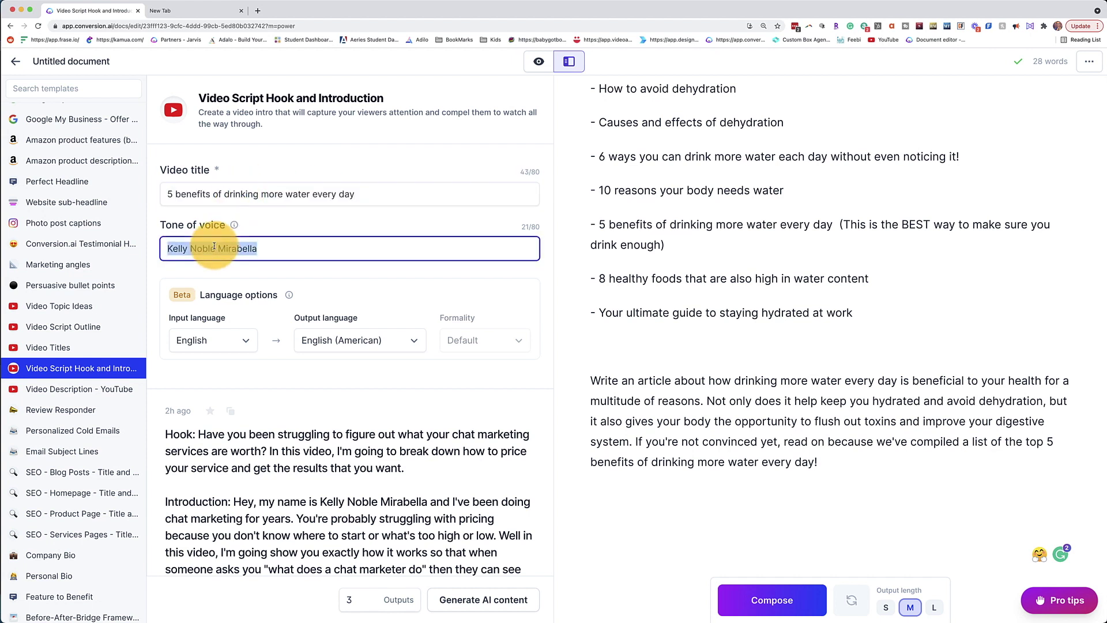
{"action": "key", "text": "BackSpace"}
{"action": "type", "text": "Informative"}
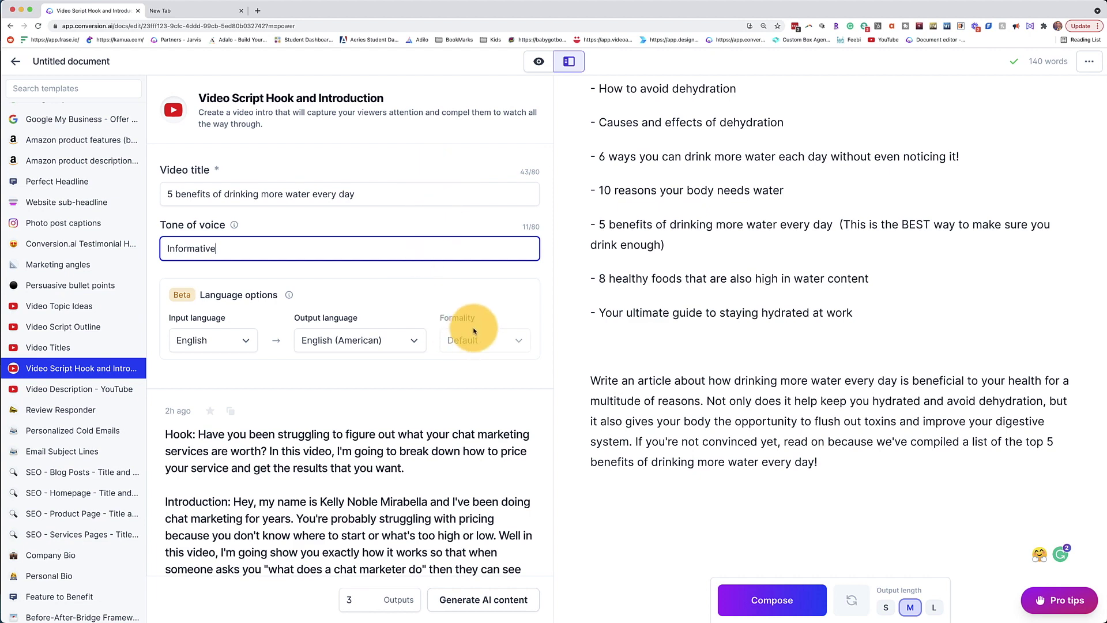
{"action": "left_click", "coordinate": [496, 606]}
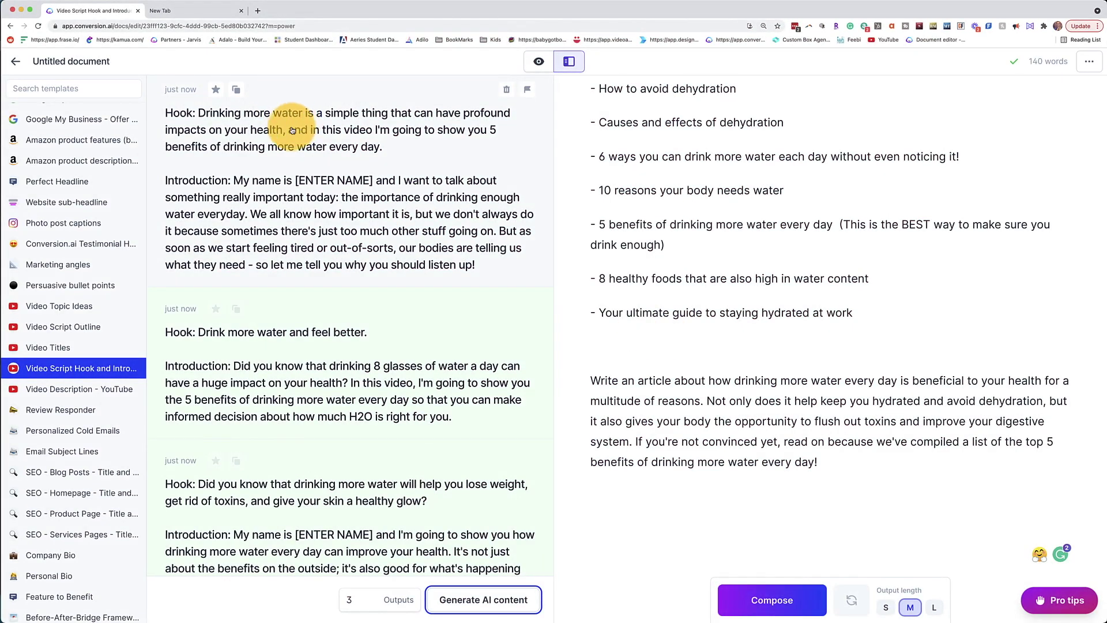
Review the three hook drafts and open 'Drink more water and feel better'.
{"action": "scroll", "coordinate": [289, 124], "scroll_direction": "down", "scroll_amount": 1}
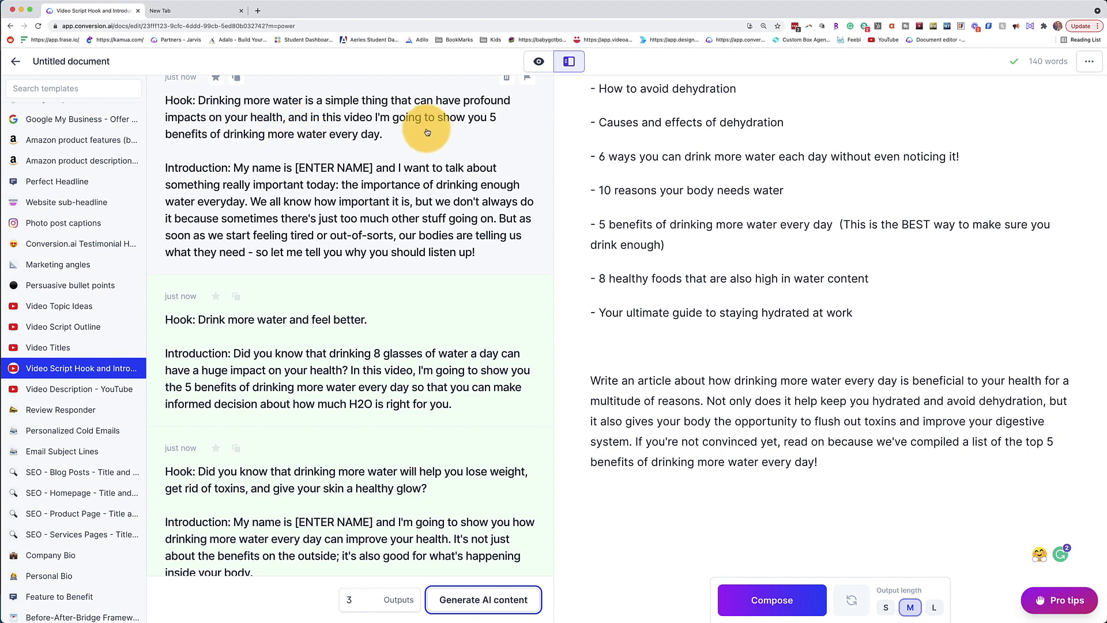
{"action": "scroll", "coordinate": [358, 210], "scroll_direction": "down", "scroll_amount": 3}
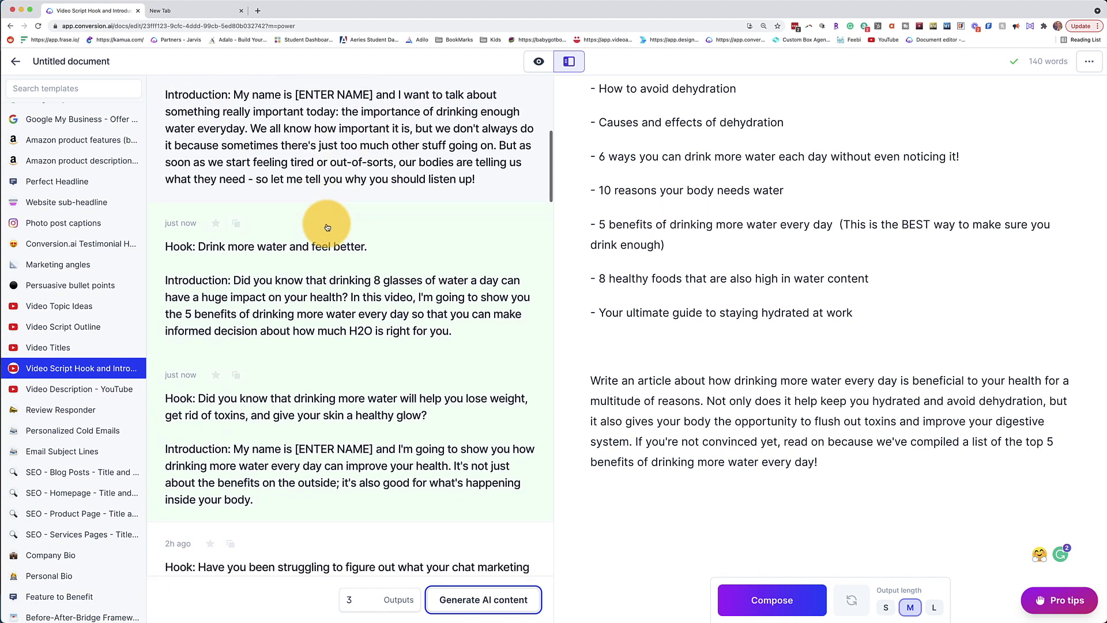
{"action": "scroll", "coordinate": [335, 222], "scroll_direction": "down", "scroll_amount": 2}
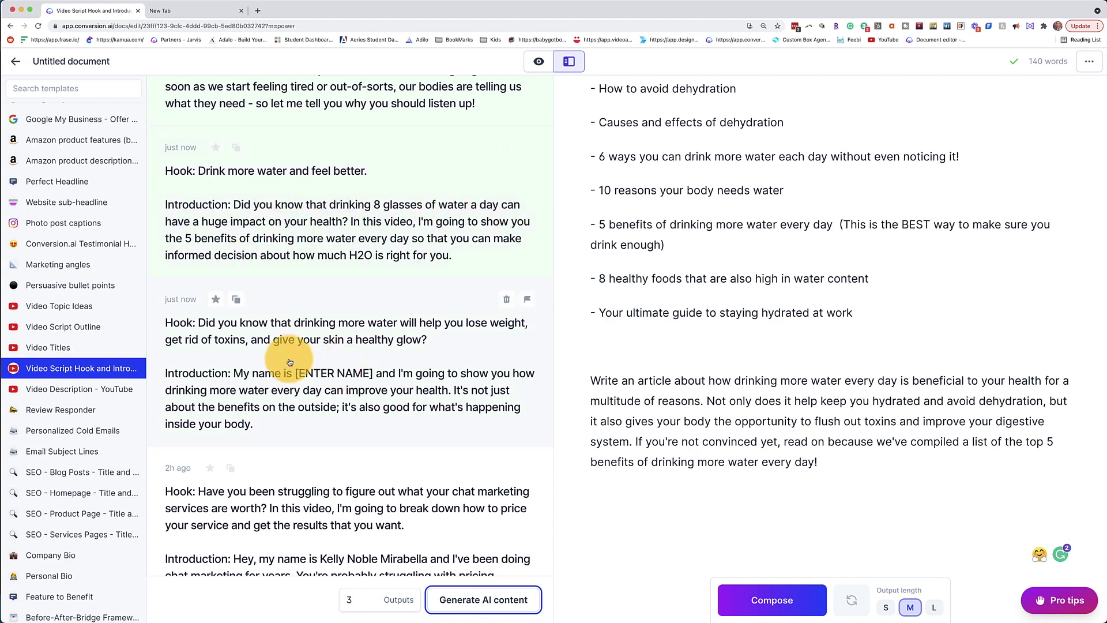
{"action": "mouse_move", "coordinate": [346, 285]}
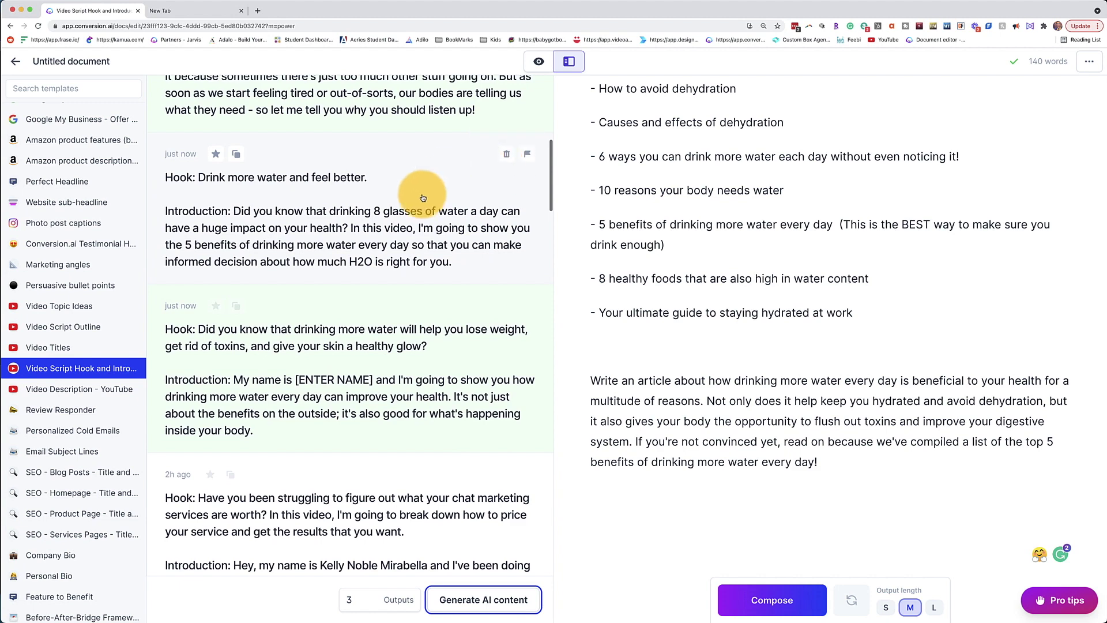
{"action": "left_click", "coordinate": [418, 196]}
Copy the 'Drink more water and feel better' hook and intro into the document, reaching 197 words.
{"action": "left_click", "coordinate": [741, 109]}
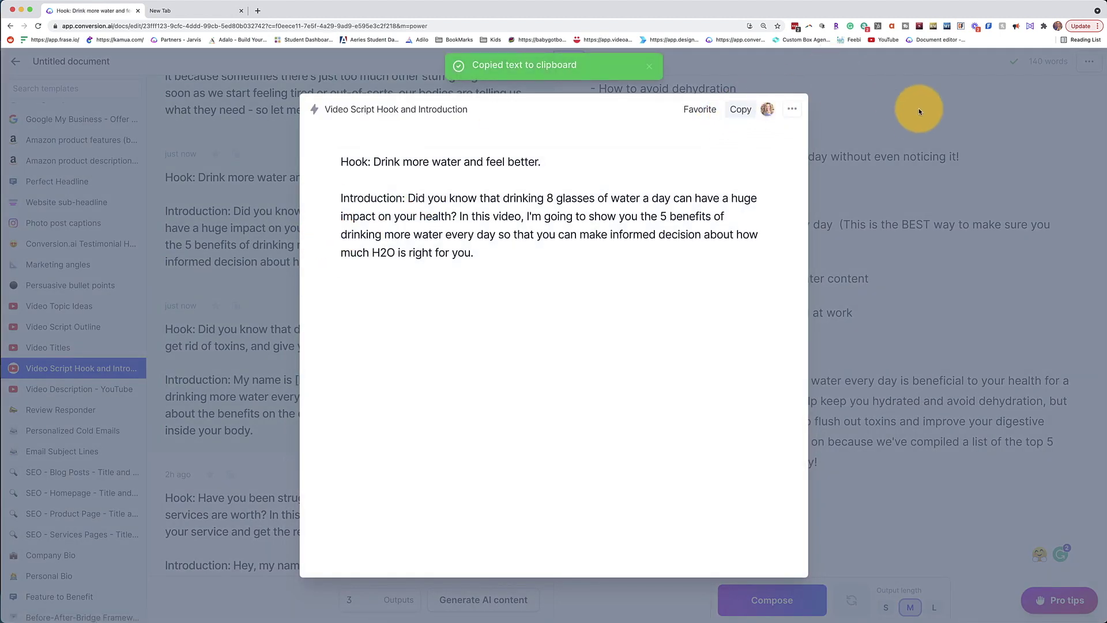
{"action": "left_click", "coordinate": [545, 76]}
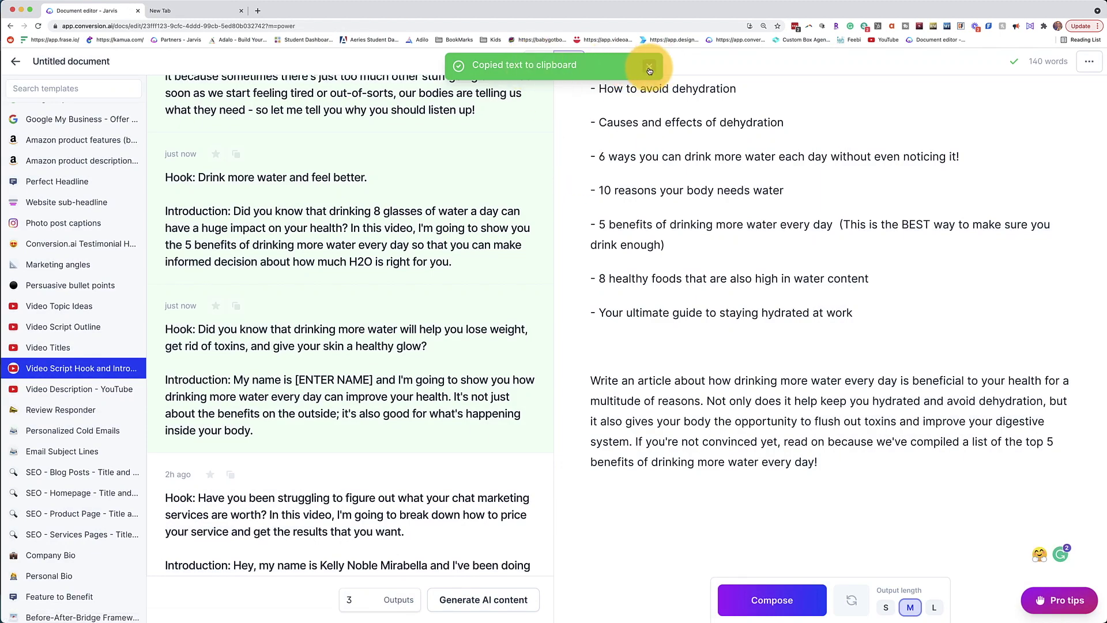
{"action": "left_click", "coordinate": [538, 61]}
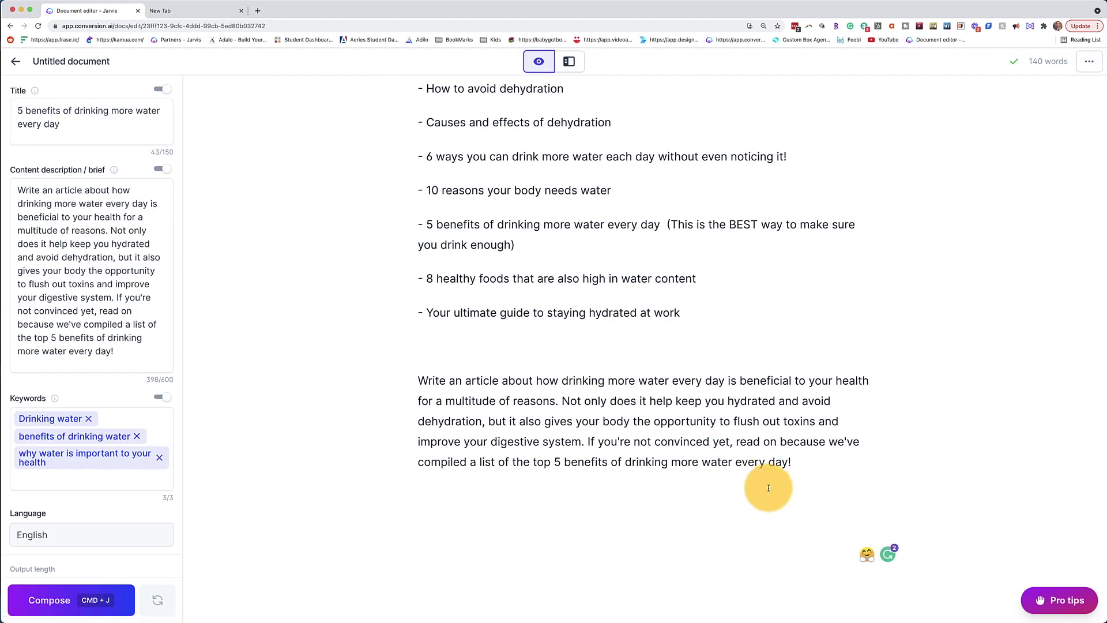
{"action": "key", "text": "super+v"}
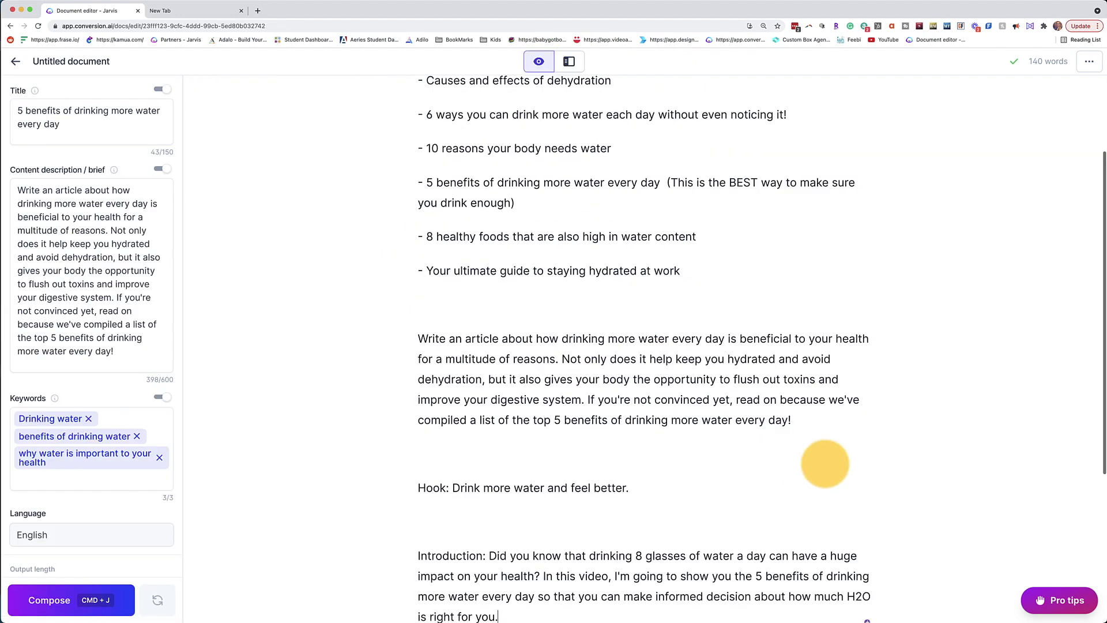
{"action": "scroll", "coordinate": [428, 280], "scroll_direction": "down", "scroll_amount": 3}
{"action": "scroll", "coordinate": [592, 331], "scroll_direction": "up", "scroll_amount": 4}
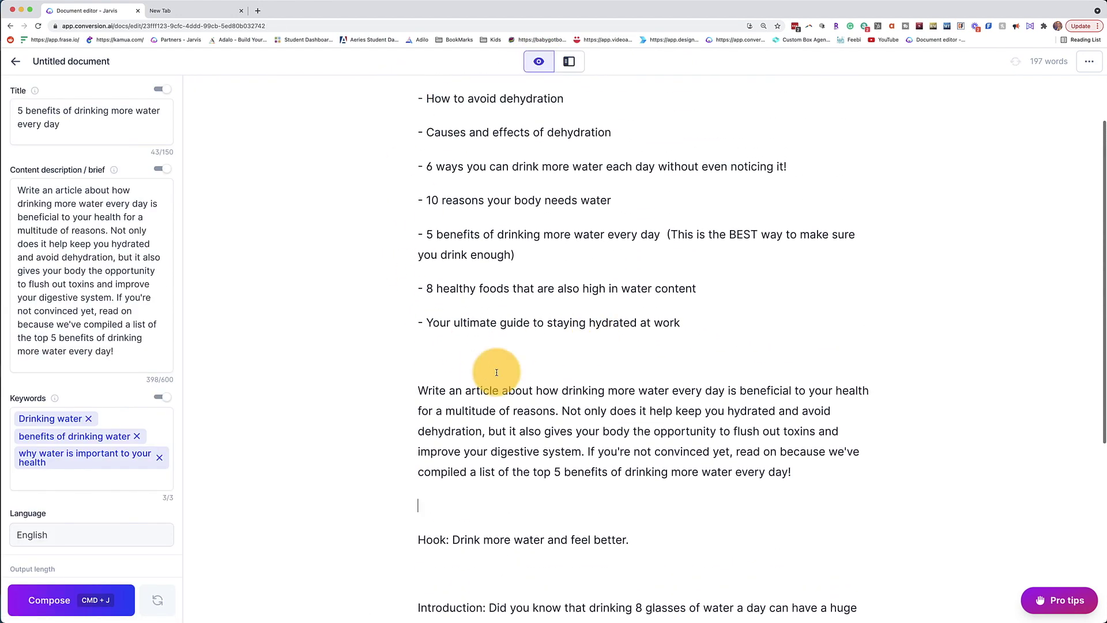
{"action": "scroll", "coordinate": [502, 364], "scroll_direction": "down", "scroll_amount": 4}
Remove the blank line between Hook and Introduction and delete the stray asterisks above the Hook.
{"action": "left_click", "coordinate": [460, 343]}
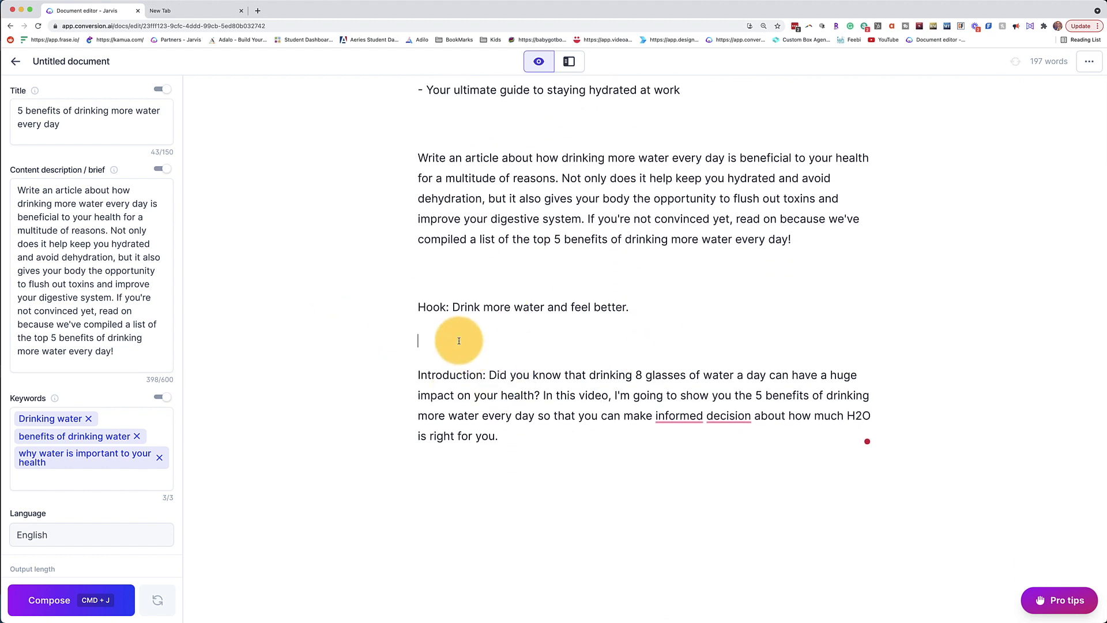
{"action": "key", "text": "BackSpace"}
{"action": "left_click", "coordinate": [436, 274]}
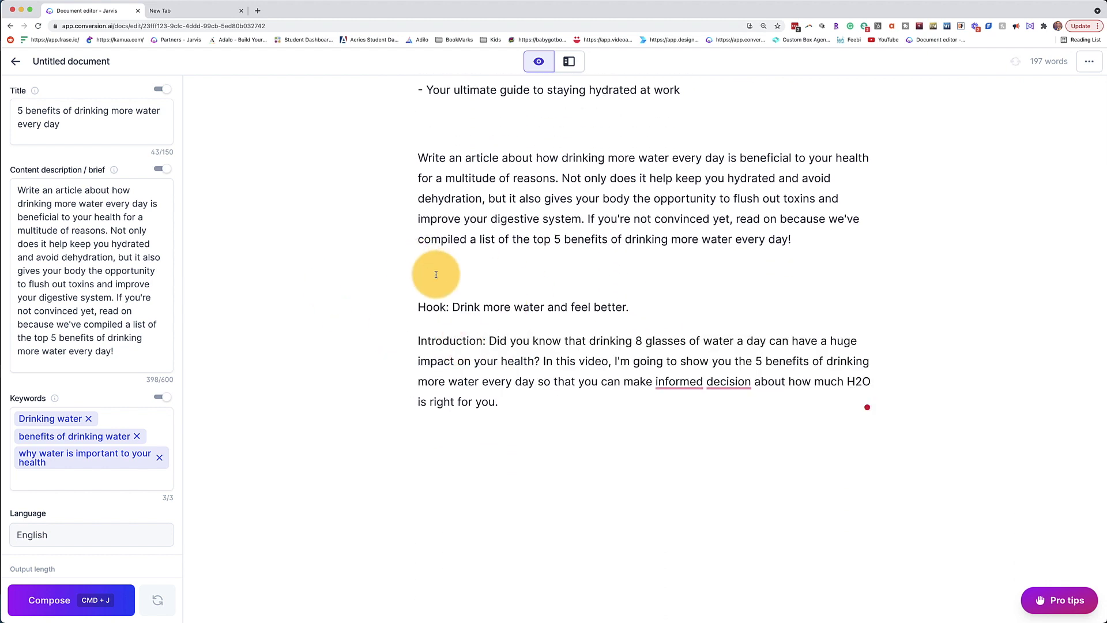
{"action": "type", "text": "*"}
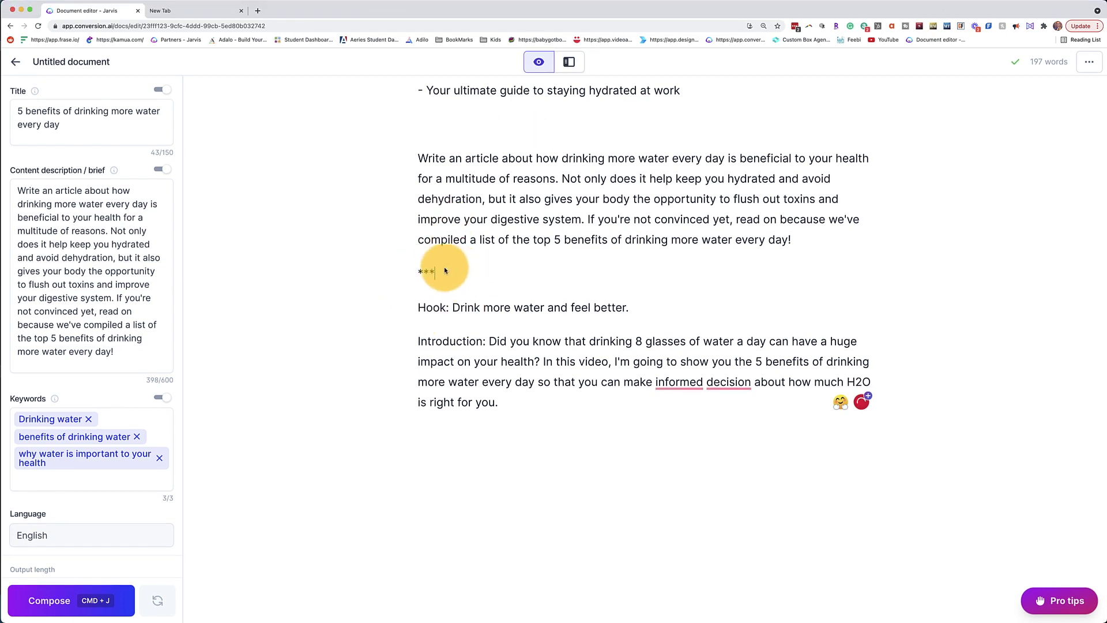
{"action": "left_click_drag", "start_coordinate": [444, 271], "coordinate": [357, 268]}
{"action": "key", "text": "BackSpace"}
{"action": "scroll", "coordinate": [404, 265], "scroll_direction": "up", "scroll_amount": 2}
{"action": "scroll", "coordinate": [404, 265], "scroll_direction": "up", "scroll_amount": 5}
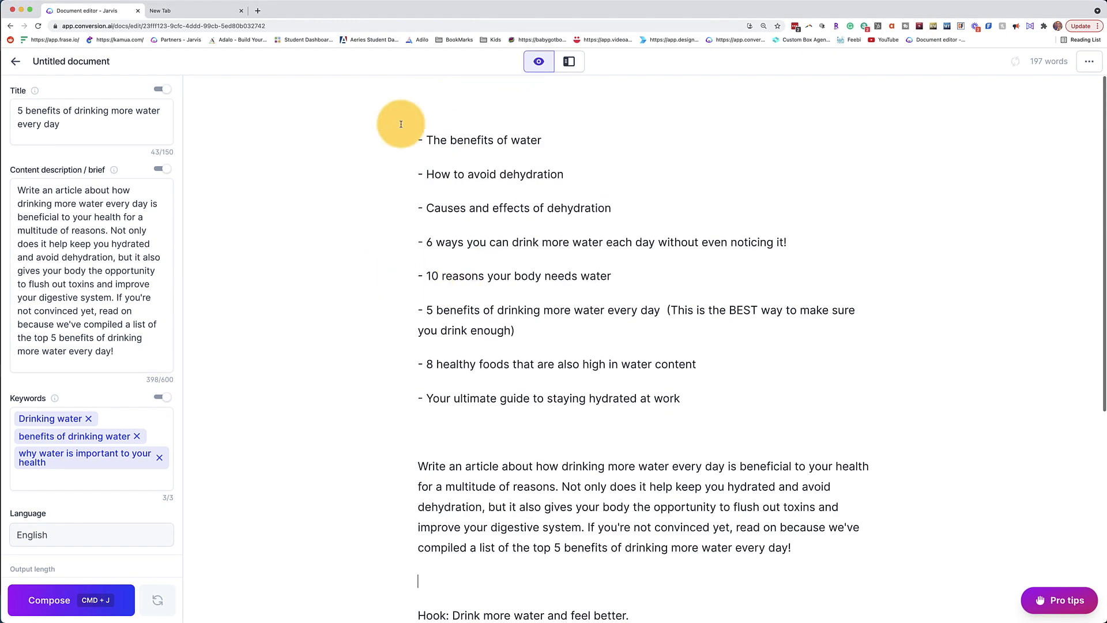
{"action": "scroll", "coordinate": [622, 478], "scroll_direction": "down", "scroll_amount": 4}
{"action": "scroll", "coordinate": [622, 478], "scroll_direction": "down", "scroll_amount": 2}
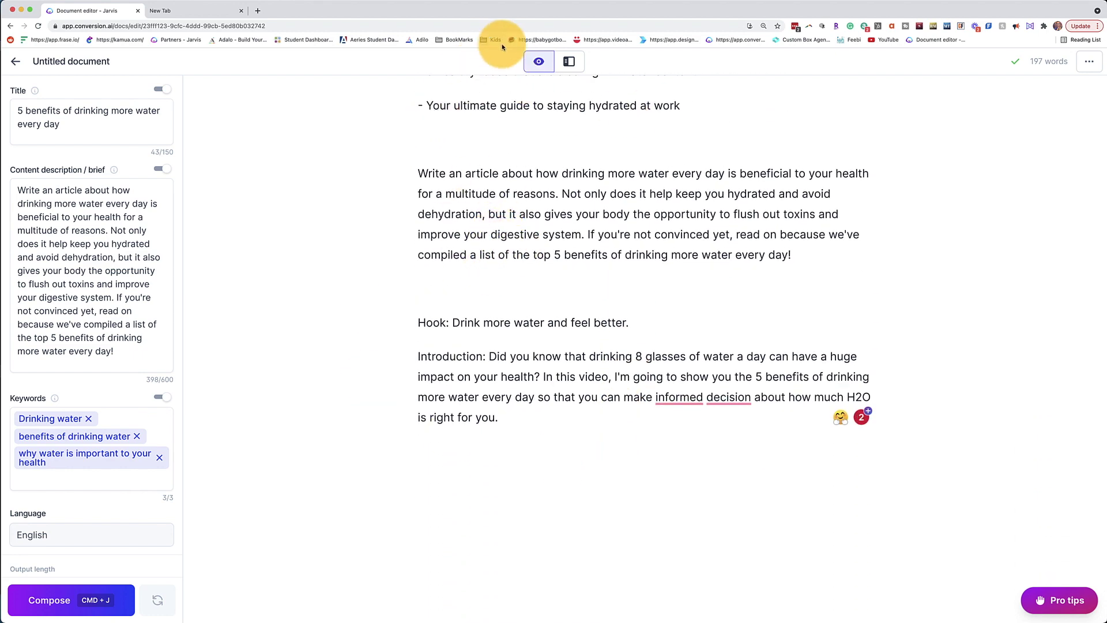
{"action": "scroll", "coordinate": [448, 343], "scroll_direction": "down", "scroll_amount": 1}
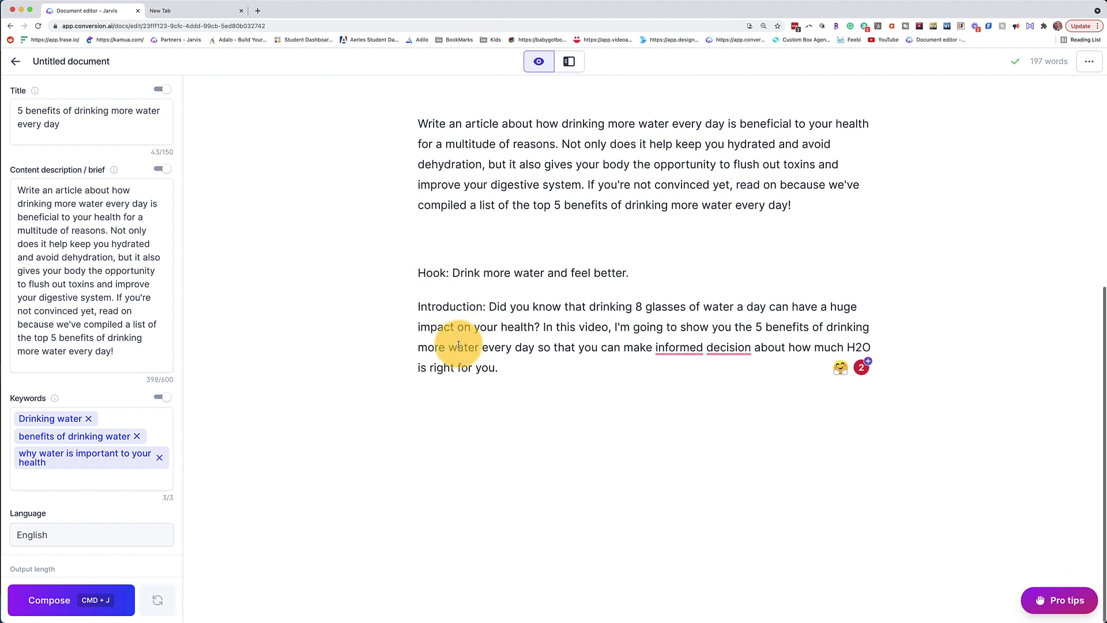
Run 'Write an outline for the above' below the introduction, then delete the first generated outline.
{"action": "left_click", "coordinate": [527, 372]}
{"action": "key", "text": "Return"}
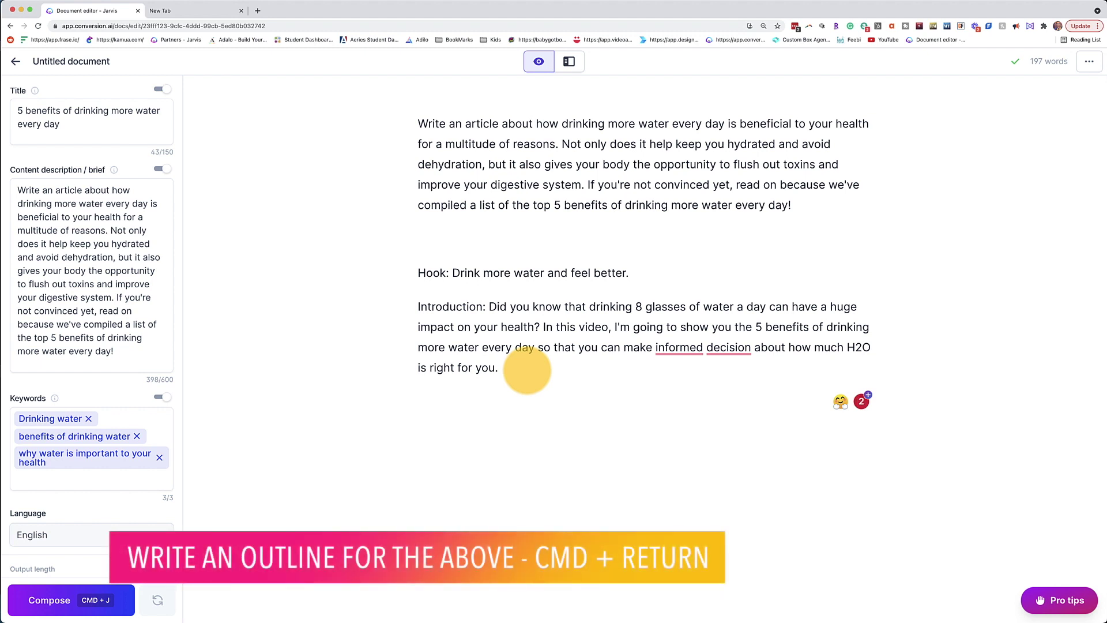
{"action": "type", "text": "Write an outline for the above"}
{"action": "key", "text": "super+Return"}
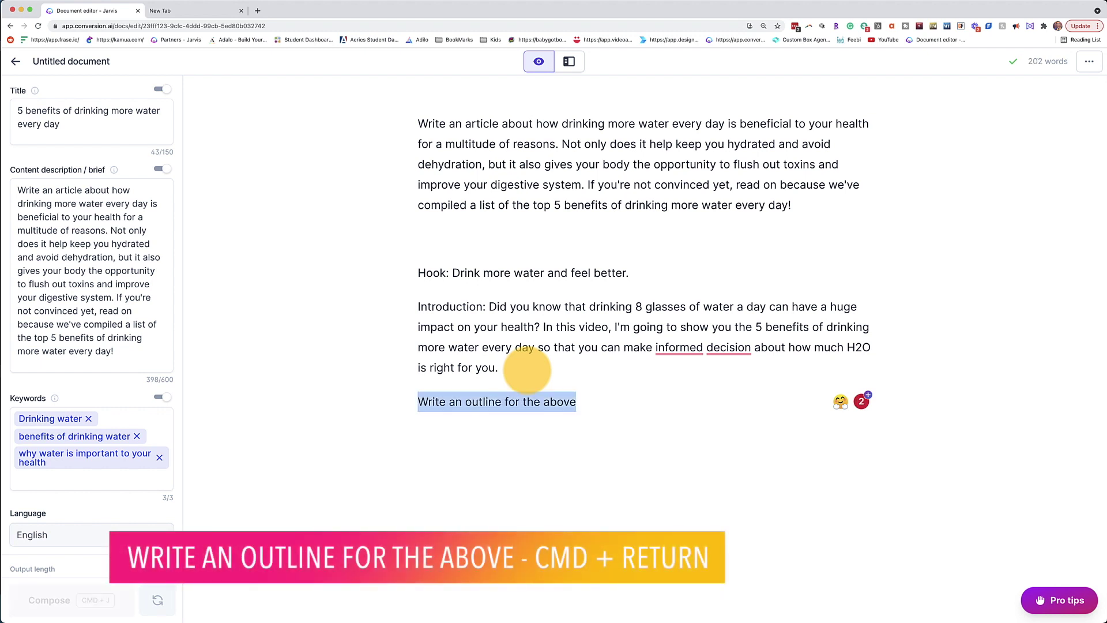
{"action": "scroll", "coordinate": [526, 369], "scroll_direction": "down", "scroll_amount": 3}
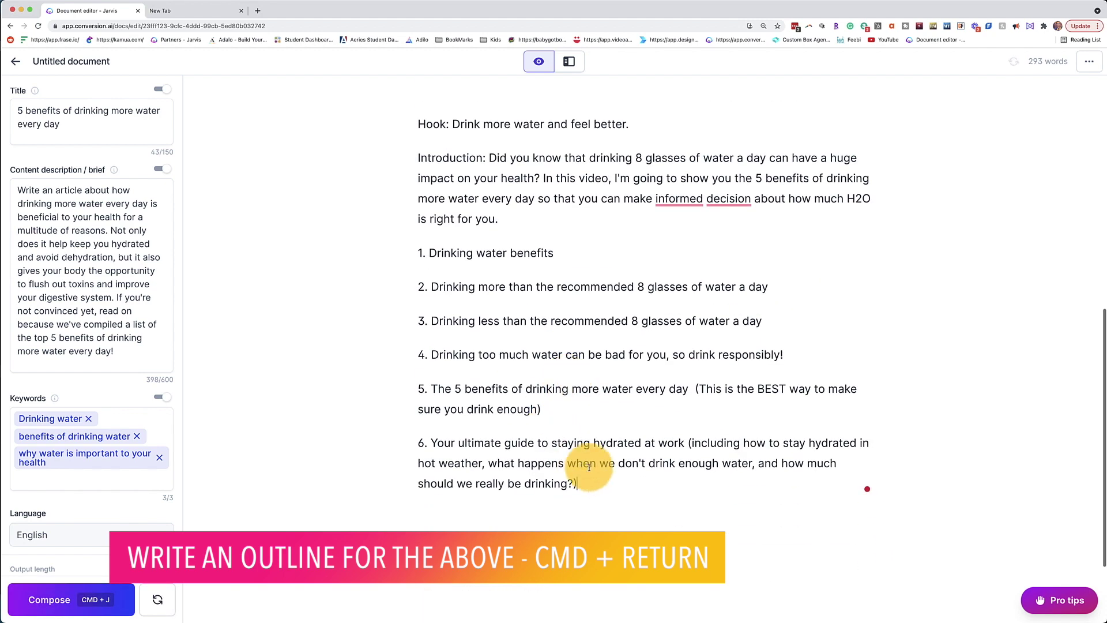
{"action": "left_click_drag", "start_coordinate": [578, 484], "coordinate": [419, 256]}
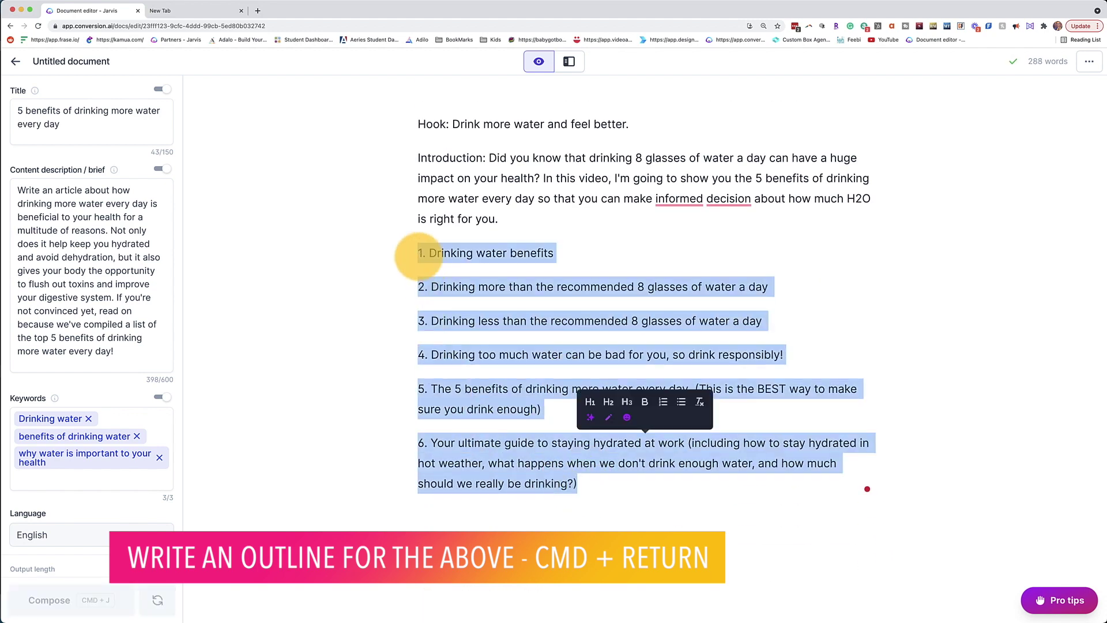
{"action": "key", "text": "BackSpace"}
Regenerate the five-point outline below the introduction with Cmd+/.
{"action": "scroll", "coordinate": [784, 369], "scroll_direction": "up", "scroll_amount": 1}
{"action": "scroll", "coordinate": [558, 298], "scroll_direction": "up", "scroll_amount": 3}
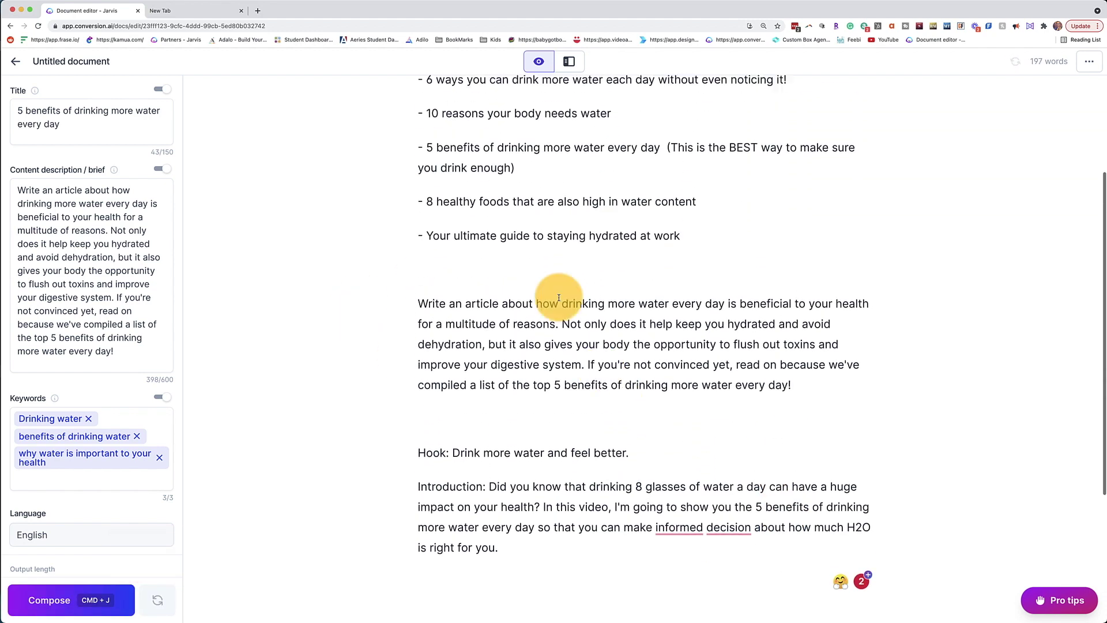
{"action": "left_click", "coordinate": [467, 279]}
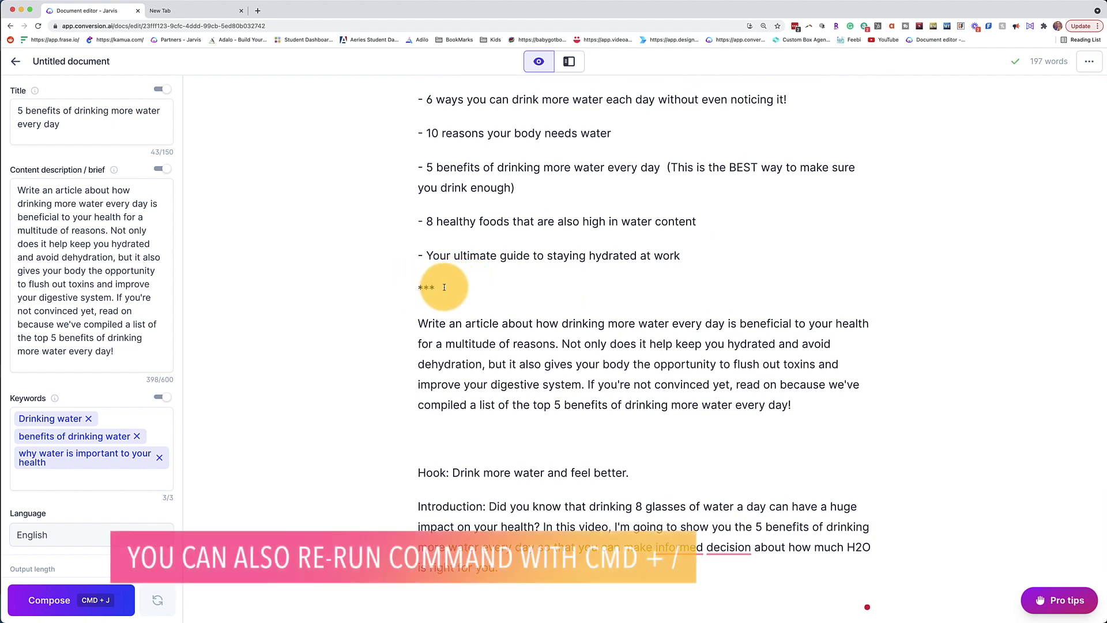
{"action": "scroll", "coordinate": [548, 426], "scroll_direction": "down", "scroll_amount": 3}
{"action": "left_click", "coordinate": [500, 481]}
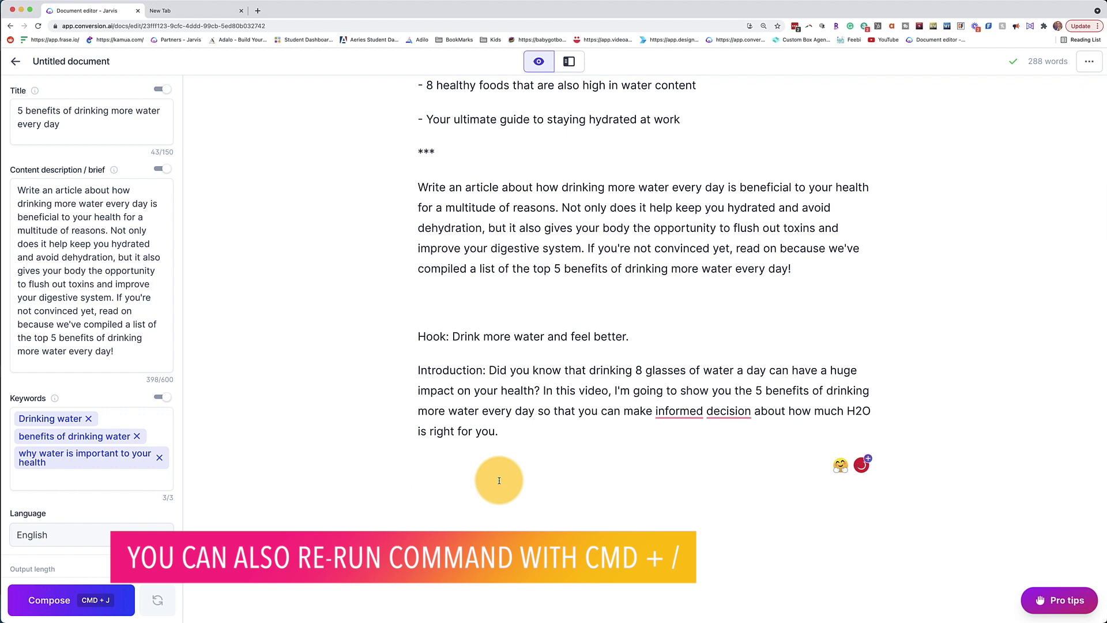
{"action": "key", "text": "super+slash"}
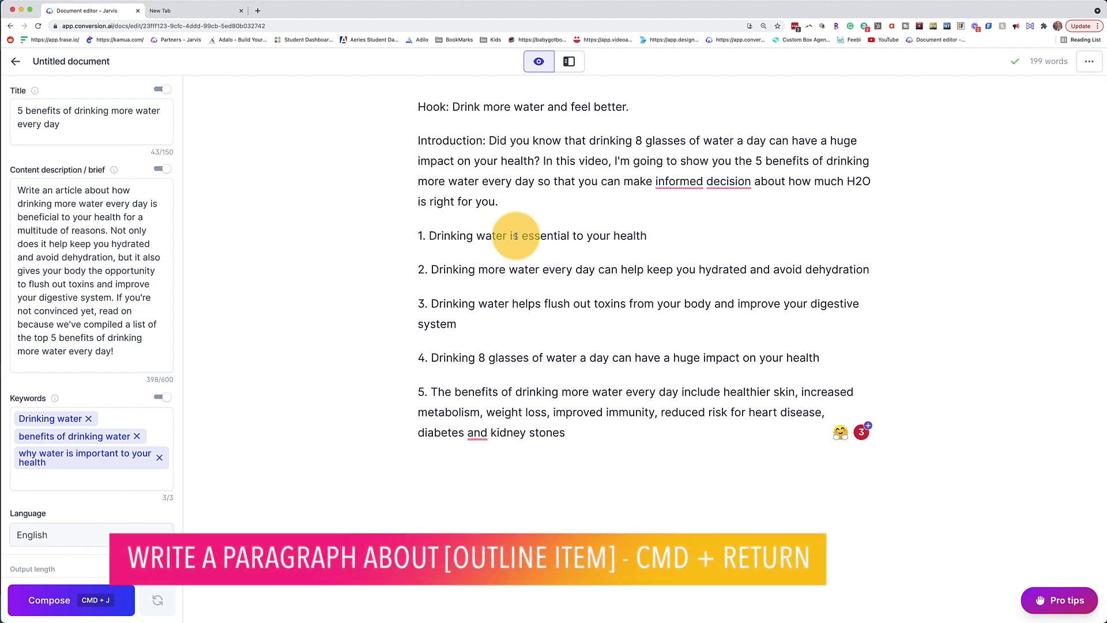
Run 'write a paragraph about' plus the text of outline point 1 to generate a paragraph.
{"action": "key", "text": "Return"}
{"action": "type", "text": "write a paragraph about"}
{"action": "left_click_drag", "start_coordinate": [429, 235], "coordinate": [656, 240]}
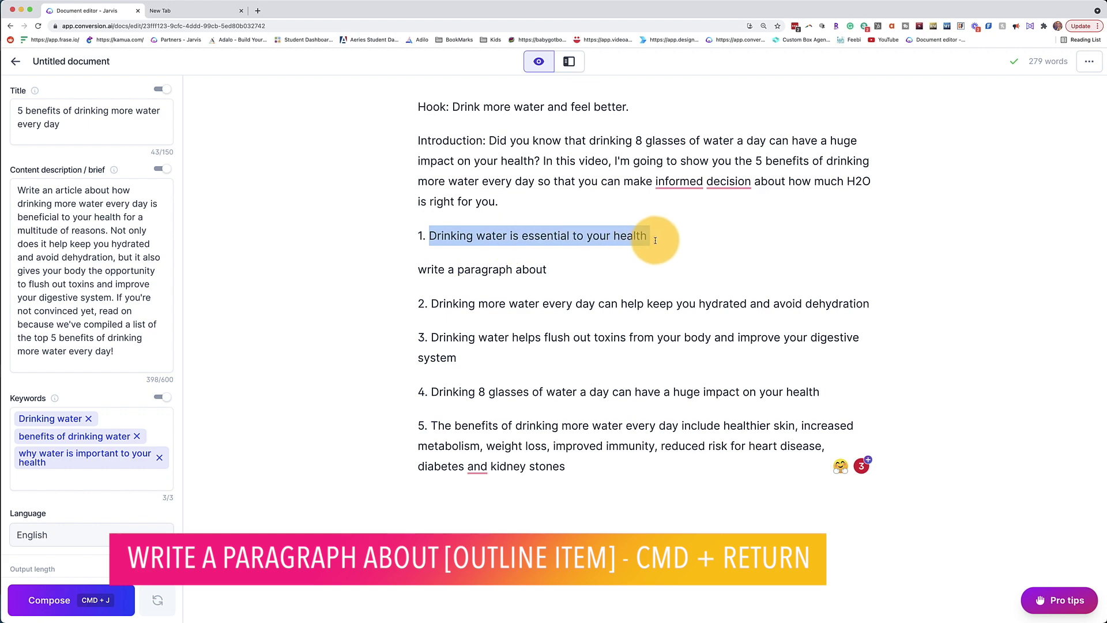
{"action": "key", "text": "super+c"}
{"action": "left_click", "coordinate": [594, 268]}
{"action": "key", "text": "super+v"}
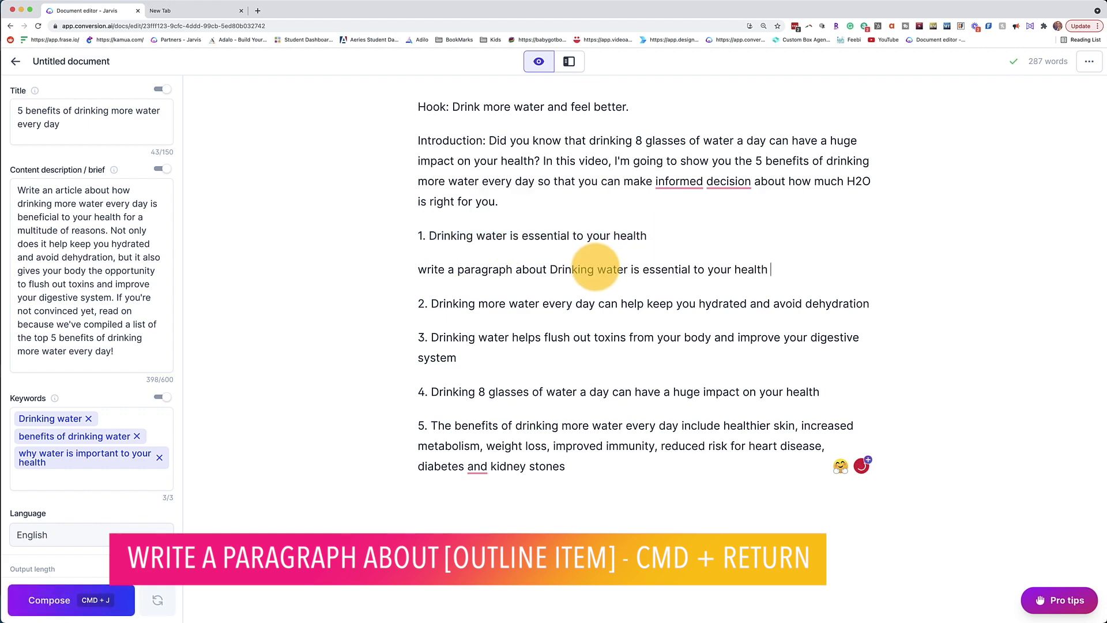
{"action": "key", "text": "super+Return"}
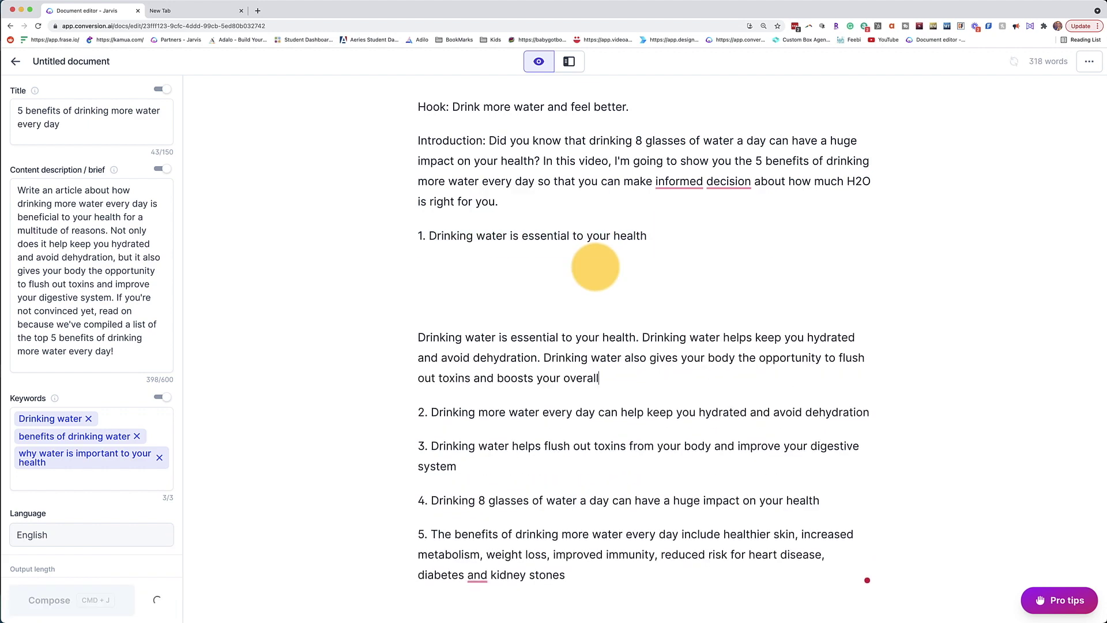
Have Jarvis continue the point-1 paragraph after the metabolism levels sentence.
{"action": "scroll", "coordinate": [595, 267], "scroll_direction": "down", "scroll_amount": 5}
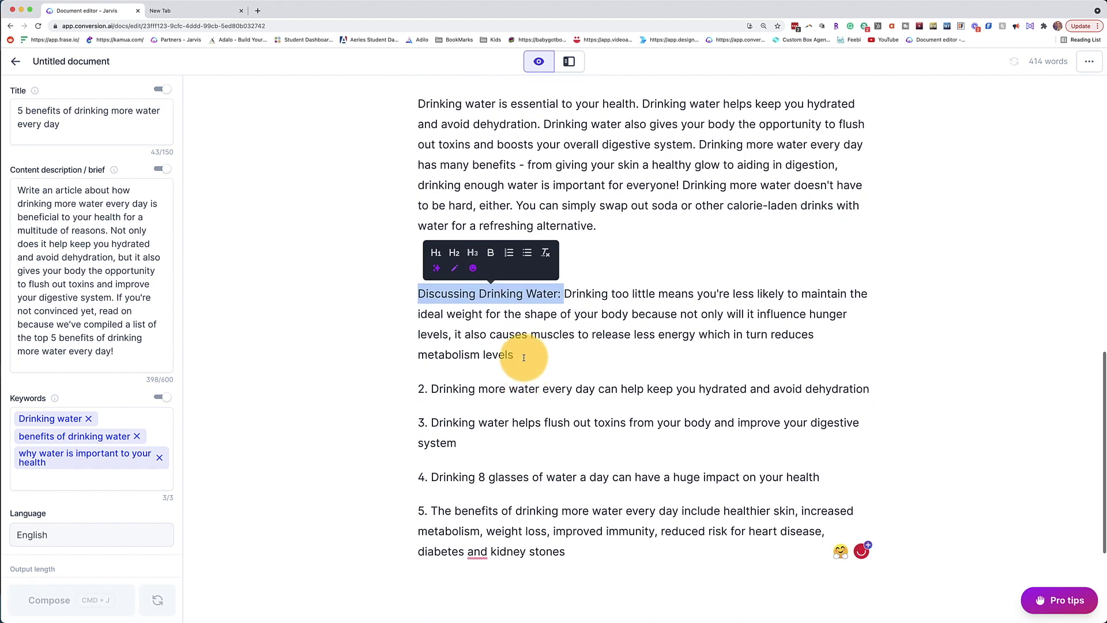
{"action": "left_click", "coordinate": [522, 356]}
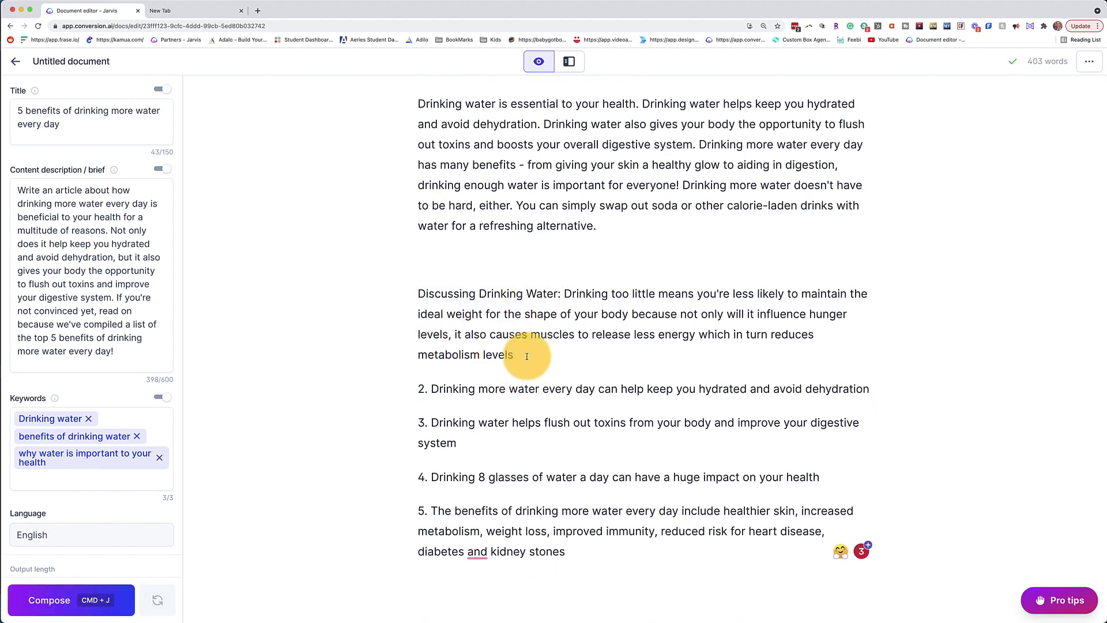
{"action": "scroll", "coordinate": [521, 352], "scroll_direction": "down", "scroll_amount": 3}
{"action": "scroll", "coordinate": [521, 352], "scroll_direction": "down", "scroll_amount": 3}
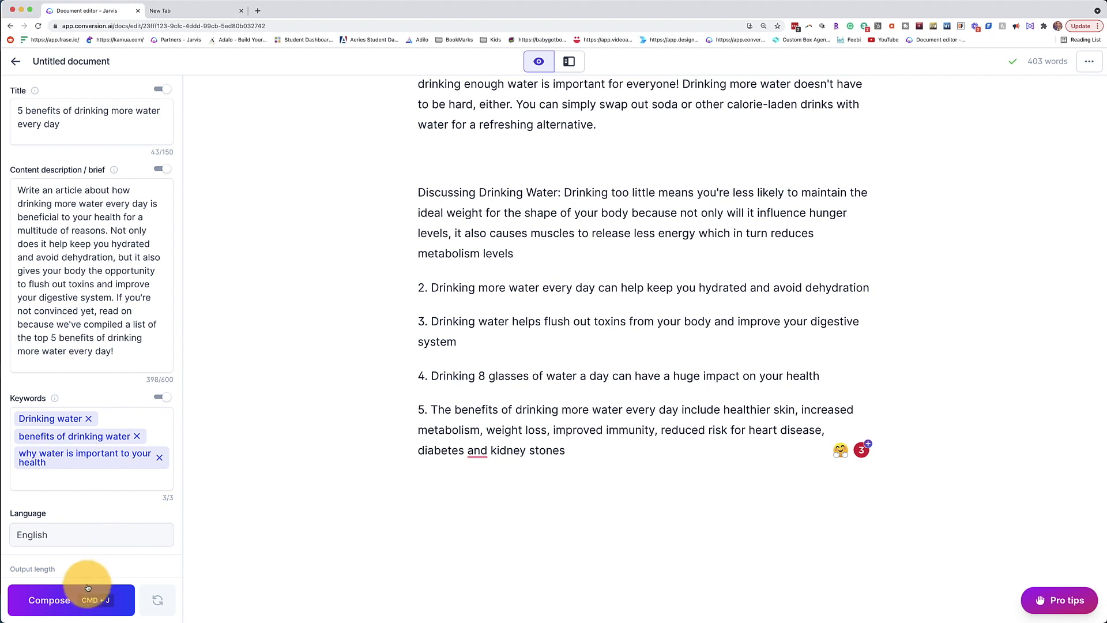
{"action": "left_click", "coordinate": [66, 598]}
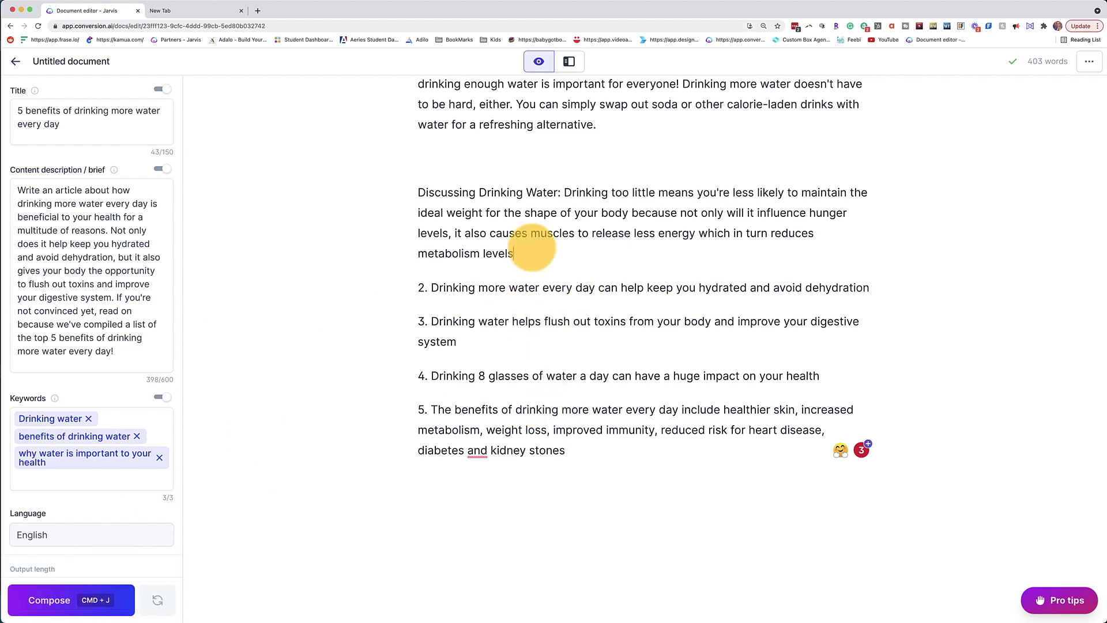
{"action": "key", "text": "super+j"}
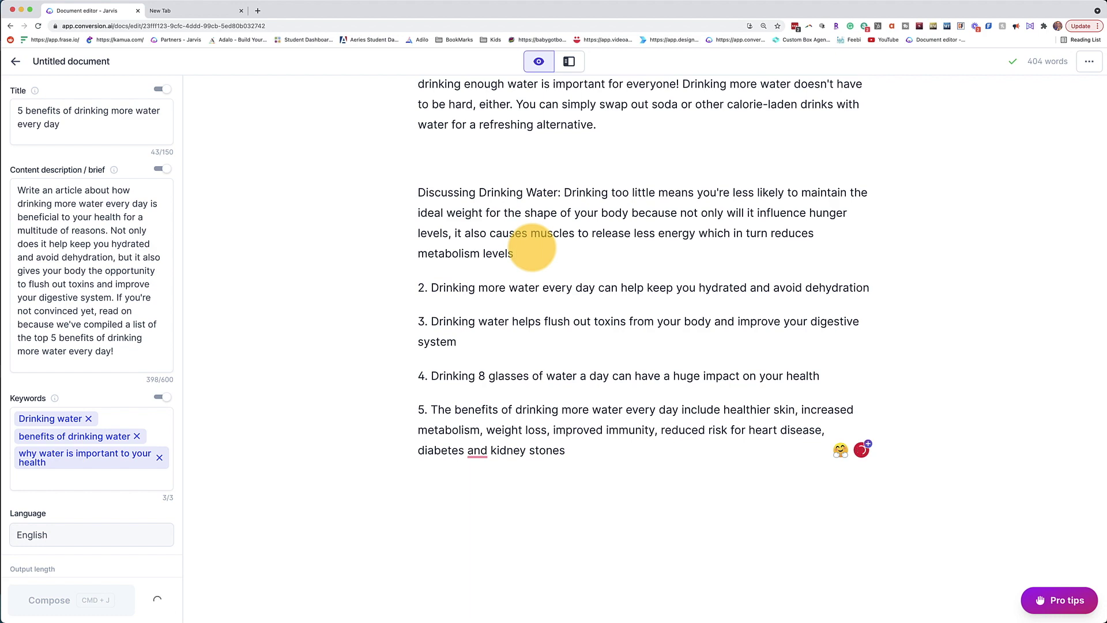
Delete the empty line, the 'Discussing Drinking Water:' label and the trailing 'Drinking Water Facts' fragment.
{"action": "left_click", "coordinate": [437, 151]}
{"action": "key", "text": "BackSpace"}
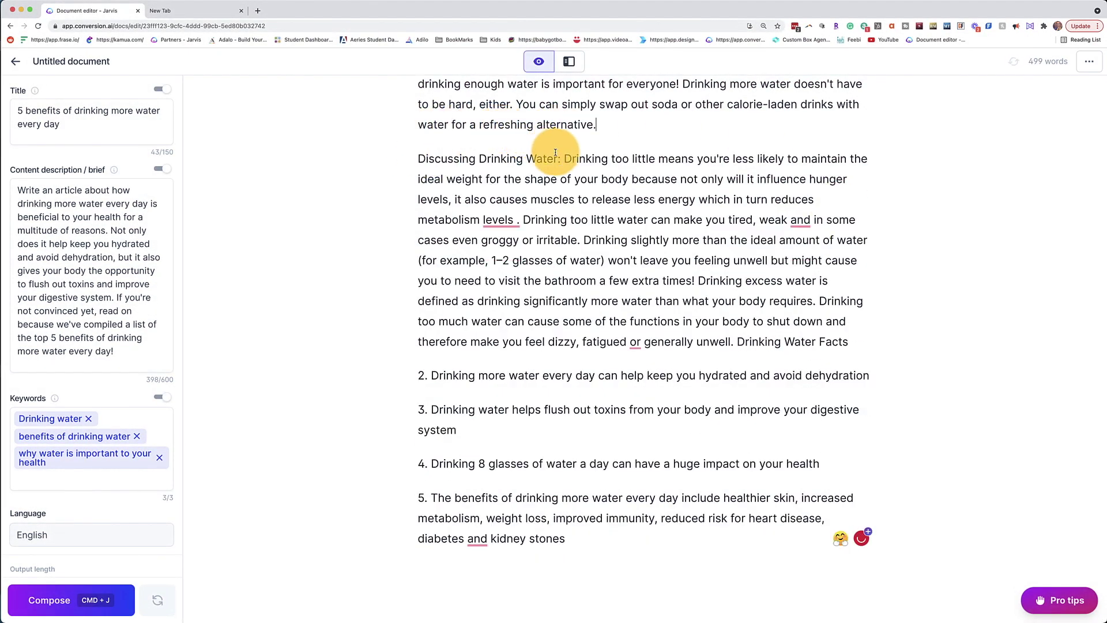
{"action": "left_click_drag", "start_coordinate": [563, 159], "coordinate": [417, 158]}
{"action": "key", "text": "BackSpace"}
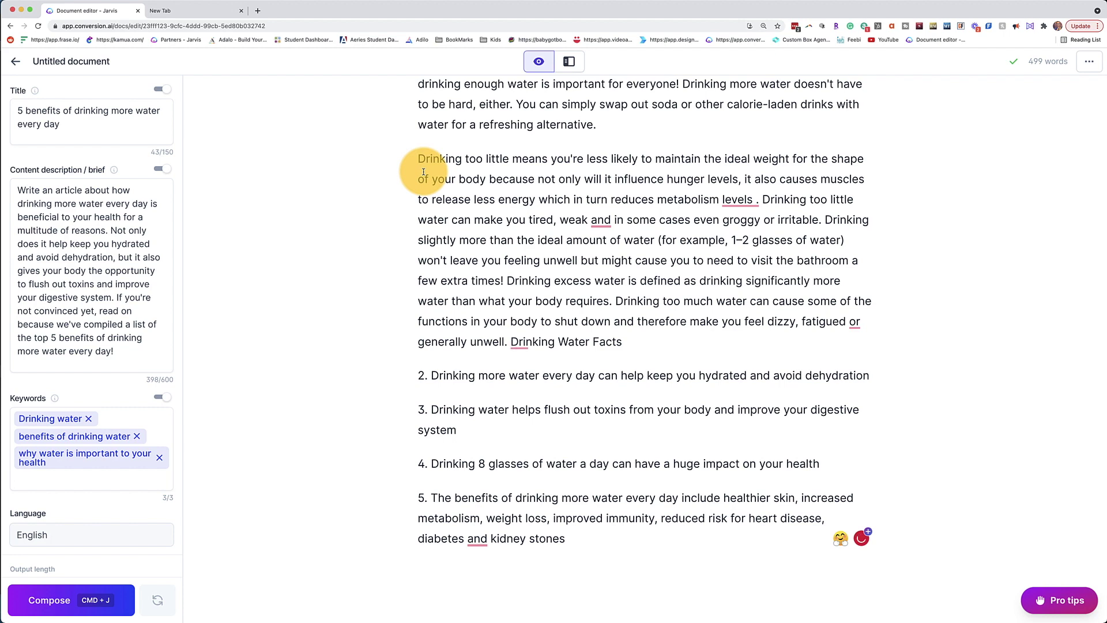
{"action": "left_click_drag", "start_coordinate": [622, 341], "coordinate": [511, 341]}
{"action": "key", "text": "BackSpace"}
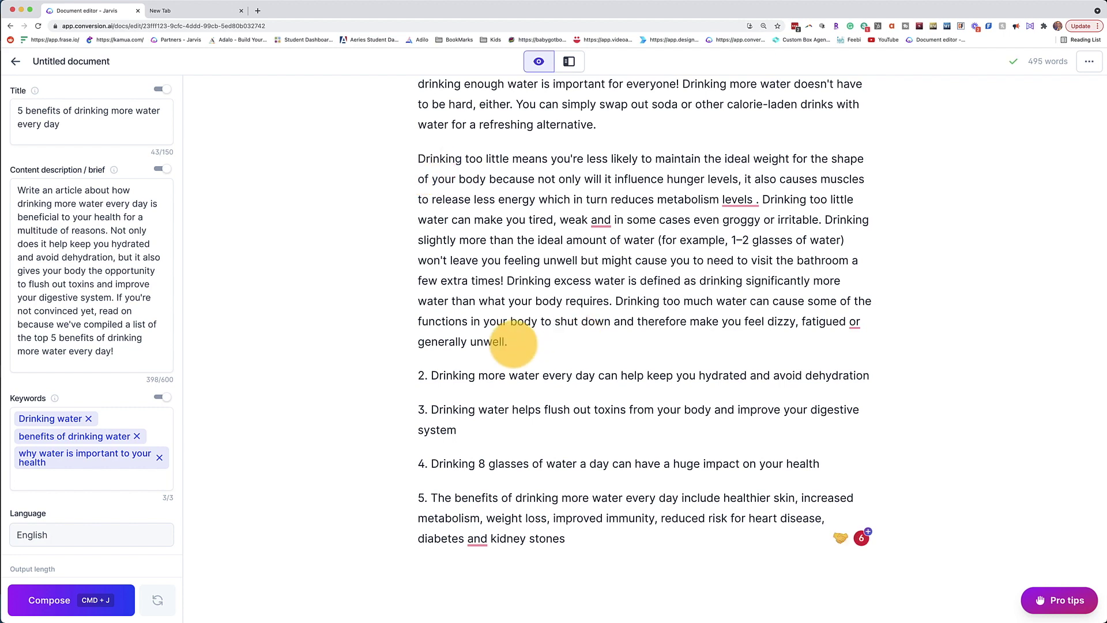
{"action": "scroll", "coordinate": [489, 217], "scroll_direction": "up", "scroll_amount": 2}
{"action": "scroll", "coordinate": [475, 213], "scroll_direction": "up", "scroll_amount": 3}
{"action": "scroll", "coordinate": [494, 263], "scroll_direction": "down", "scroll_amount": 5}
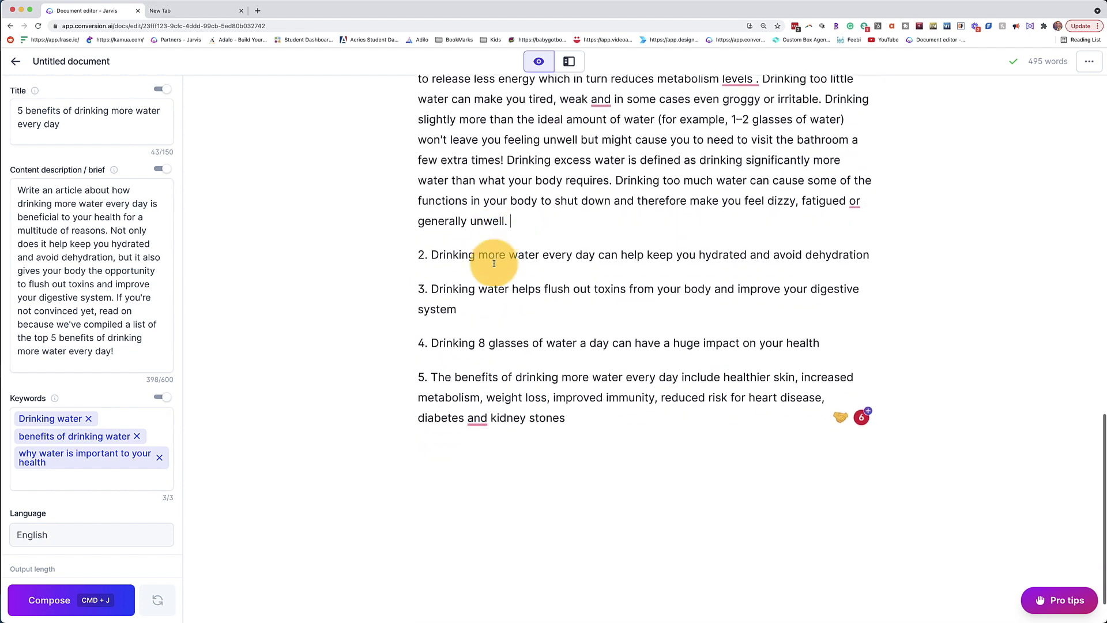
{"action": "scroll", "coordinate": [494, 264], "scroll_direction": "down", "scroll_amount": 1}
{"action": "left_click", "coordinate": [432, 293]}
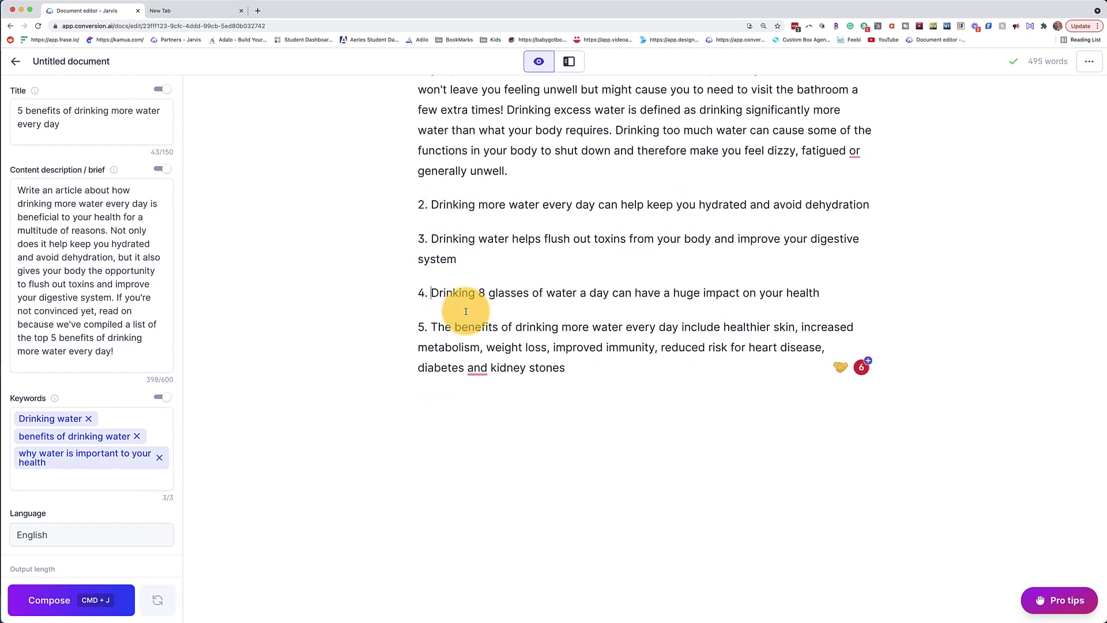
{"action": "left_click", "coordinate": [475, 327]}
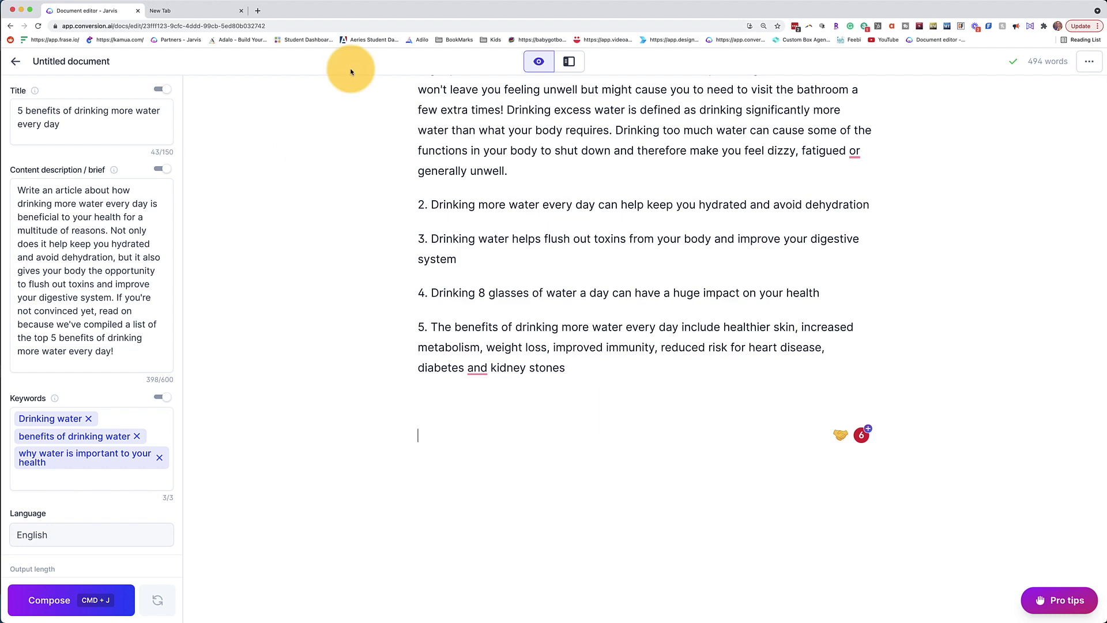
In the Blog Post Conclusion Paragraph template, replace the outline field with the article brief.
{"action": "left_click", "coordinate": [569, 61]}
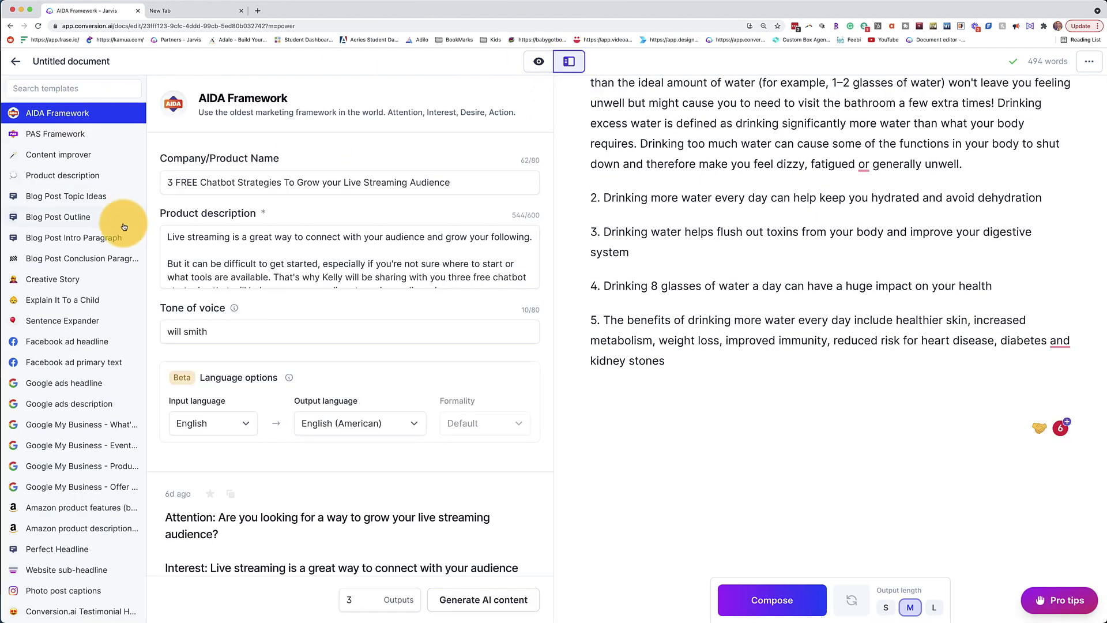
{"action": "left_click", "coordinate": [86, 258]}
{"action": "triple_click", "coordinate": [180, 190]}
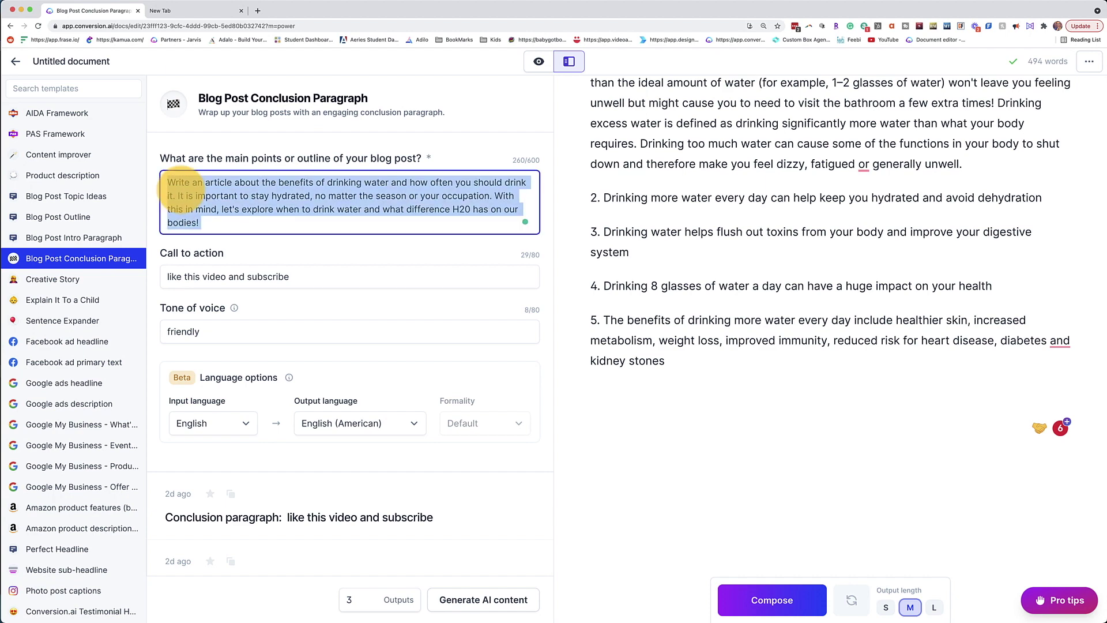
{"action": "key", "text": "BackSpace"}
{"action": "scroll", "coordinate": [668, 230], "scroll_direction": "up", "scroll_amount": 10}
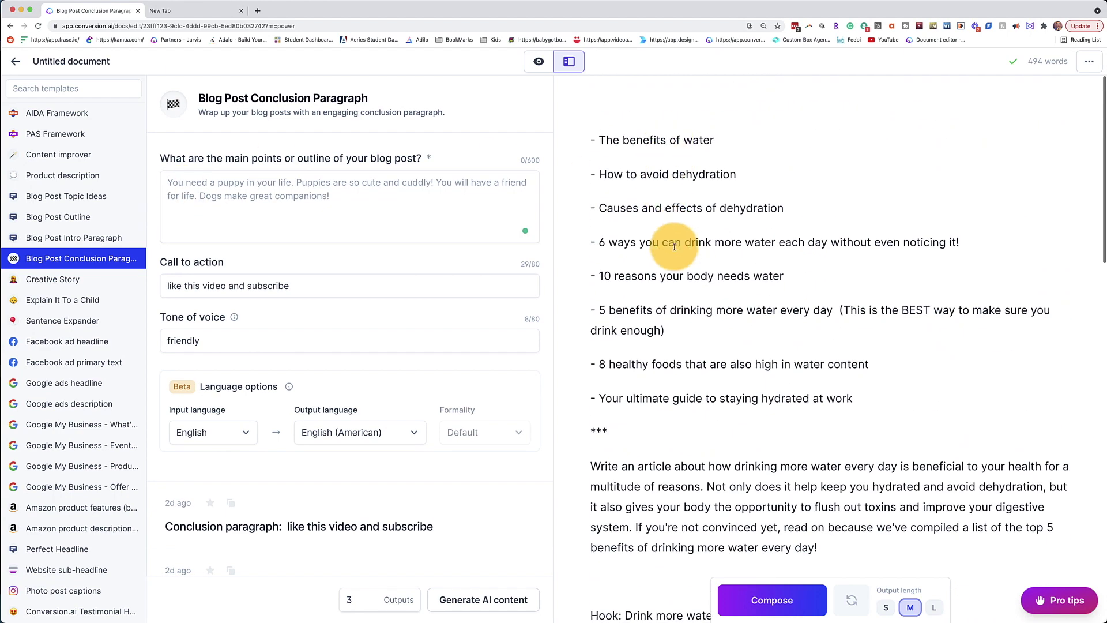
{"action": "triple_click", "coordinate": [641, 486]}
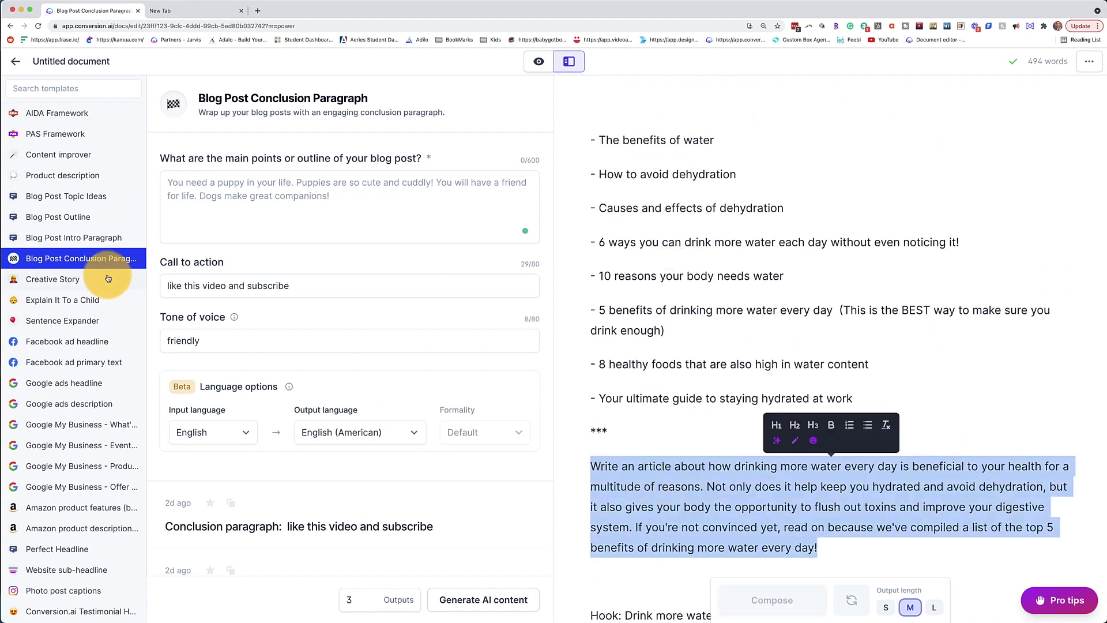
{"action": "left_click", "coordinate": [343, 183]}
{"action": "type", "text": "Write an article about how drinking more water every day is beneficial to your health for a multitude of reasons. Not only does it help keep you hydrated and avoid dehydration, but it also gives your body the opportunity to flush out toxins and improve your digestive system. If you're not convinced yet, read on because we've compiled a list of the top 5 benefits of drinking more water every day!"}
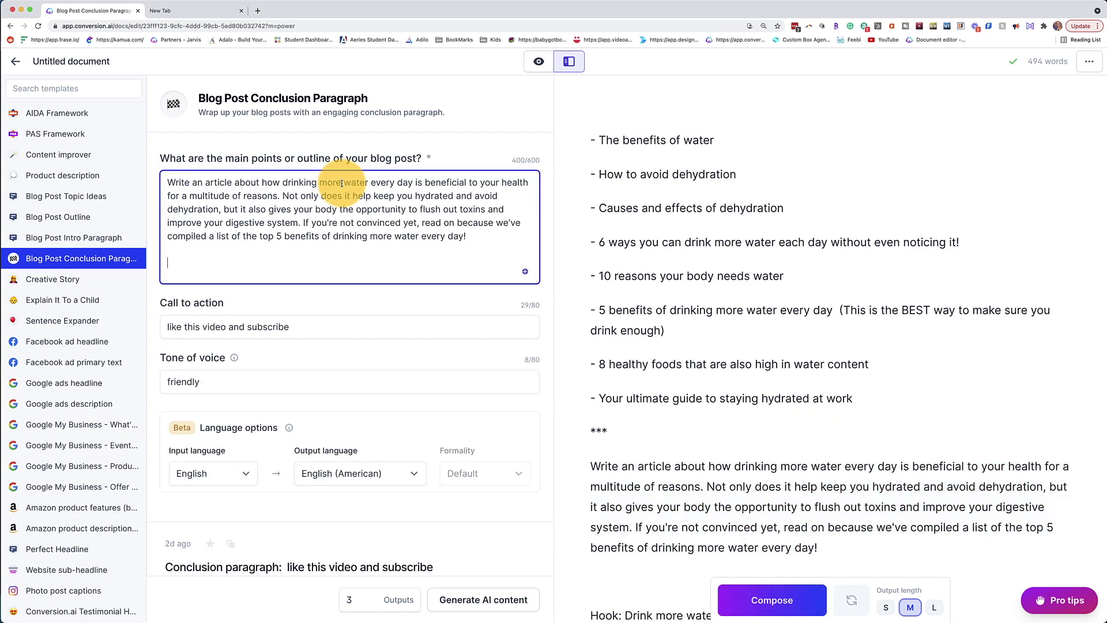
Keep the existing subscribe call to action and generate new conclusion paragraphs.
{"action": "double_click", "coordinate": [299, 328]}
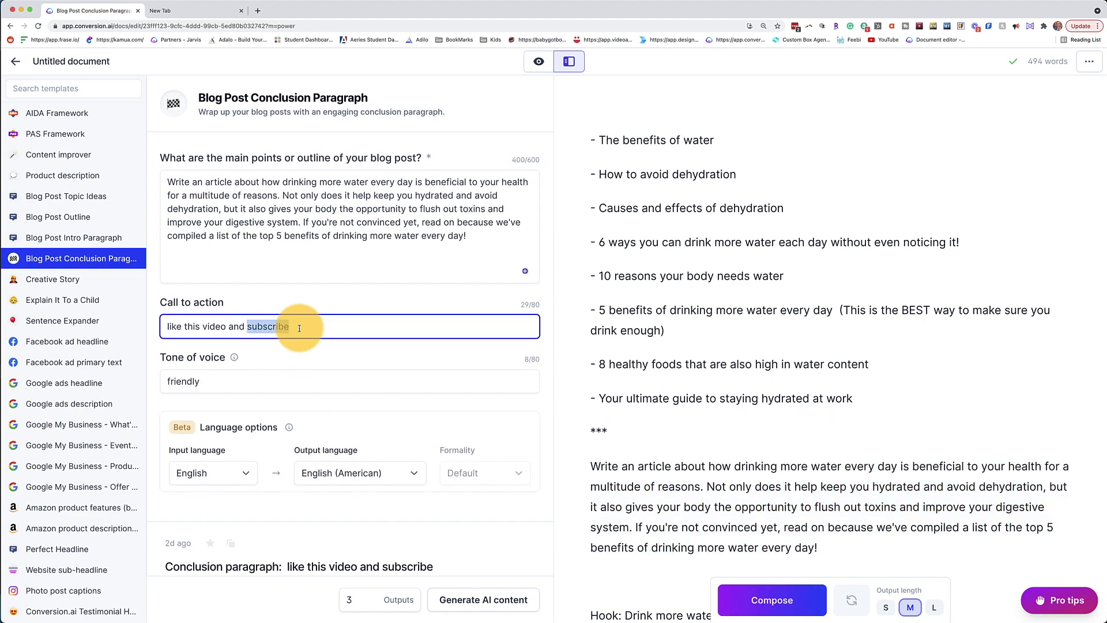
{"action": "triple_click", "coordinate": [300, 327]}
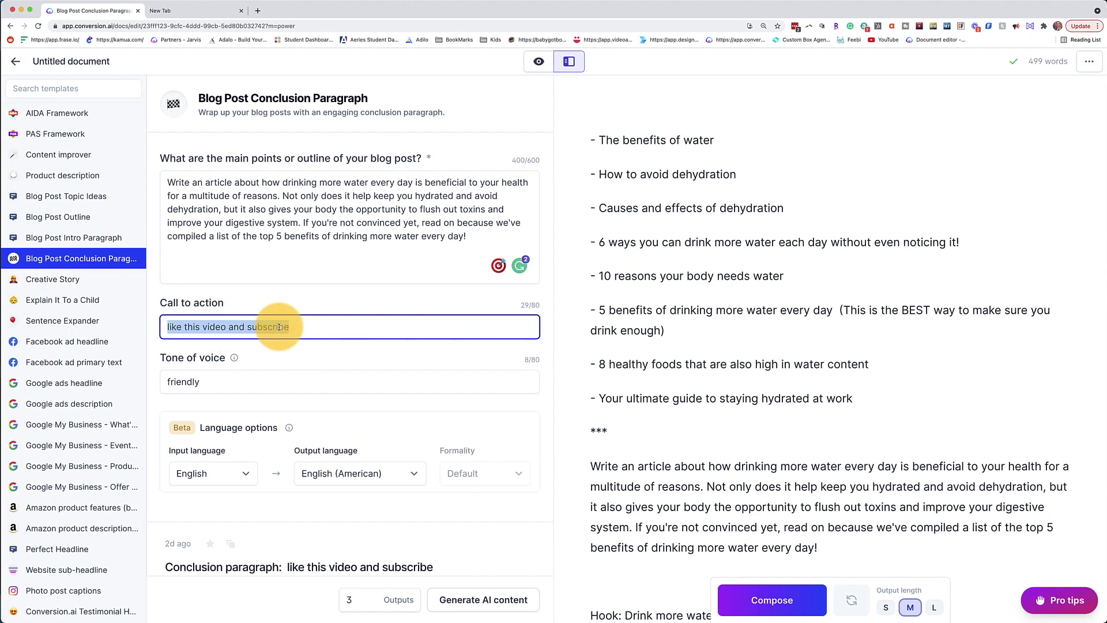
{"action": "left_click", "coordinate": [271, 361]}
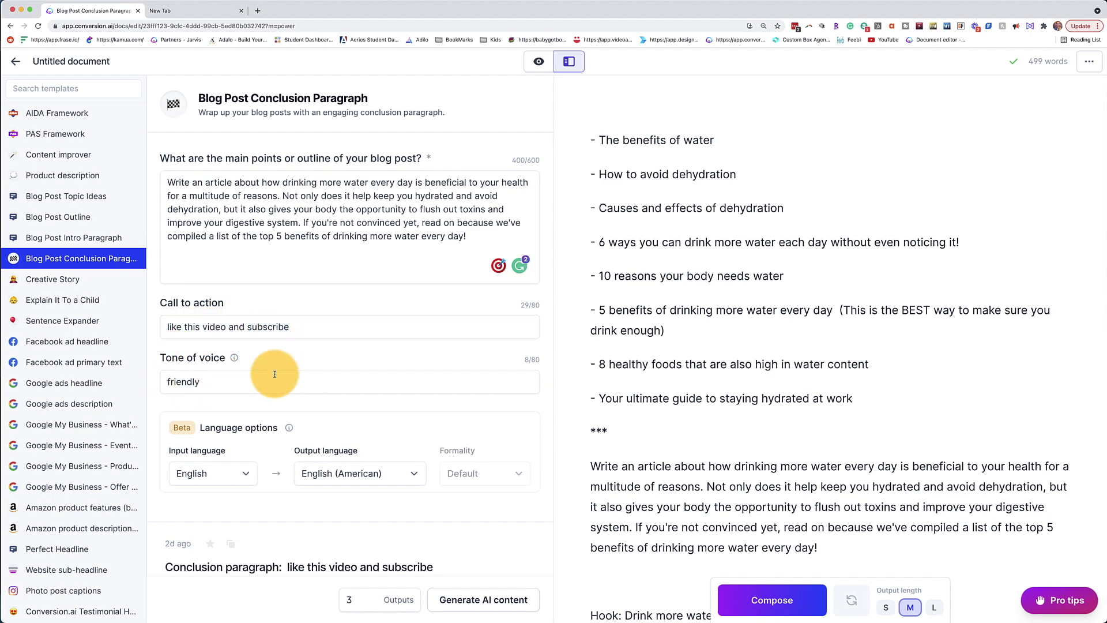
{"action": "scroll", "coordinate": [272, 369], "scroll_direction": "down", "scroll_amount": 3}
{"action": "left_click", "coordinate": [488, 602]}
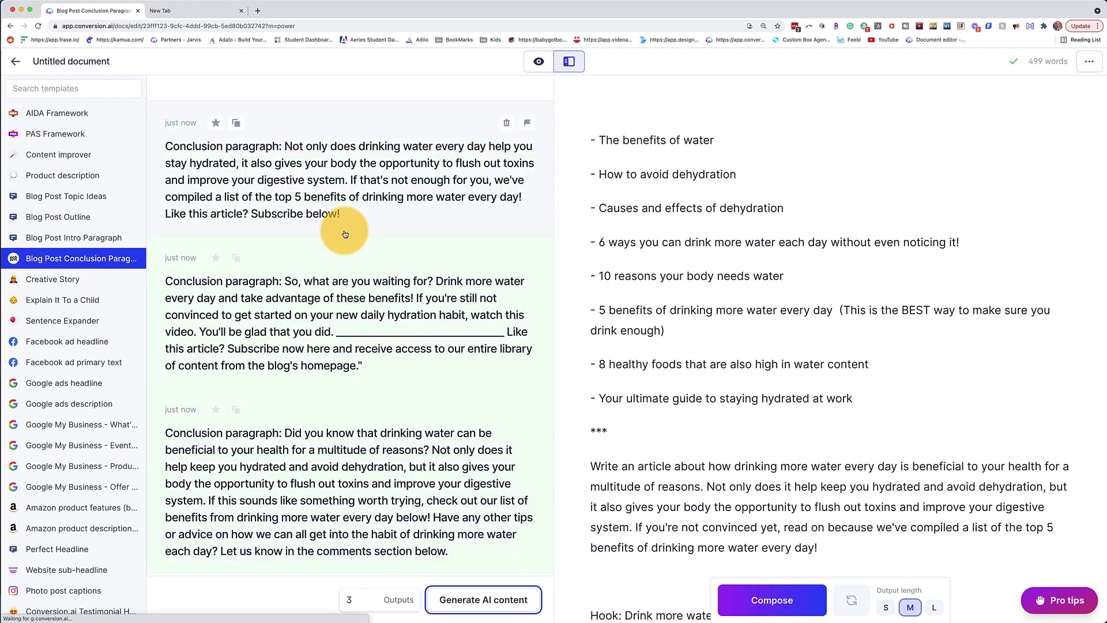
{"action": "scroll", "coordinate": [374, 274], "scroll_direction": "down", "scroll_amount": 5}
{"action": "scroll", "coordinate": [372, 231], "scroll_direction": "up", "scroll_amount": 2}
{"action": "scroll", "coordinate": [372, 271], "scroll_direction": "down", "scroll_amount": 1}
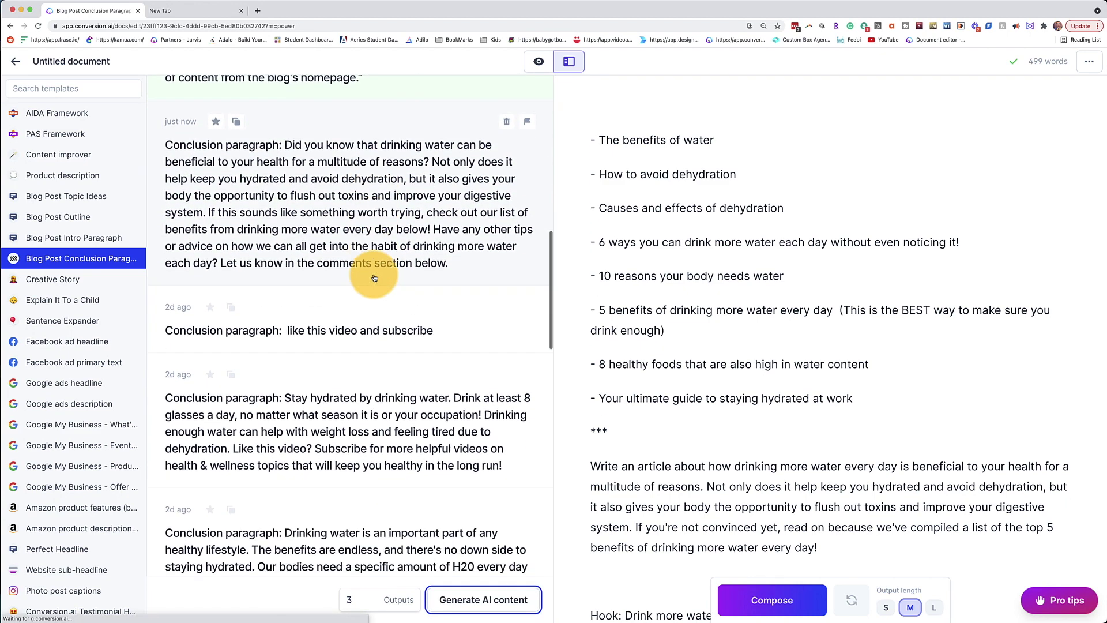
{"action": "scroll", "coordinate": [374, 279], "scroll_direction": "down", "scroll_amount": 3}
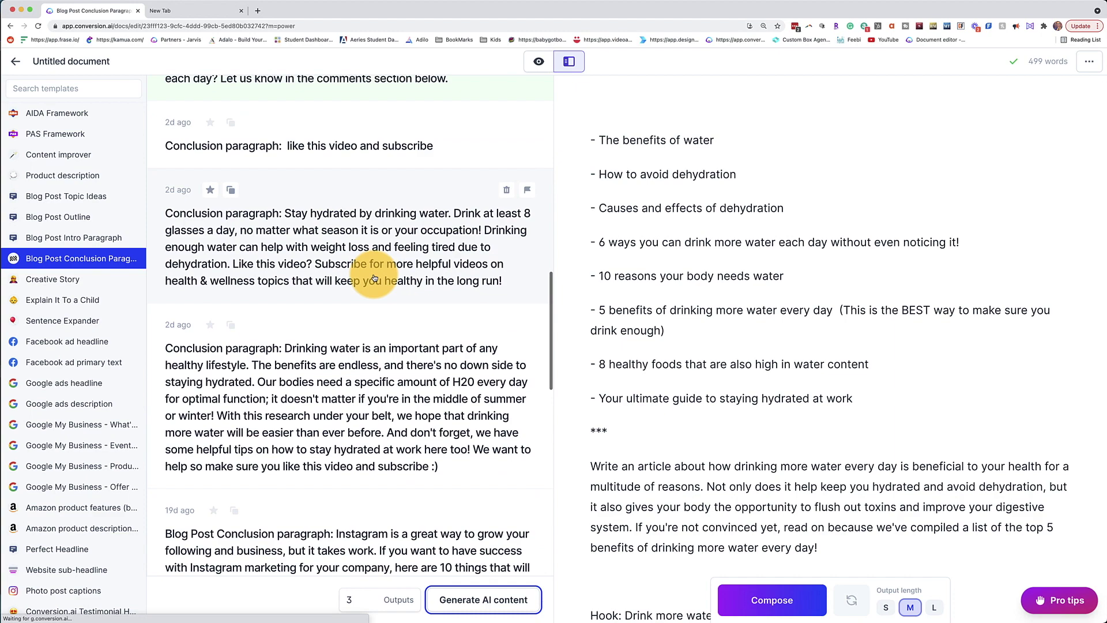
Copy the 'Stay hydrated' conclusion and paste it at the end of the script.
{"action": "left_click", "coordinate": [423, 241]}
{"action": "left_click", "coordinate": [737, 109]}
{"action": "scroll", "coordinate": [880, 372], "scroll_direction": "down", "scroll_amount": 3}
{"action": "scroll", "coordinate": [877, 367], "scroll_direction": "down", "scroll_amount": 5}
{"action": "scroll", "coordinate": [836, 362], "scroll_direction": "down", "scroll_amount": 5}
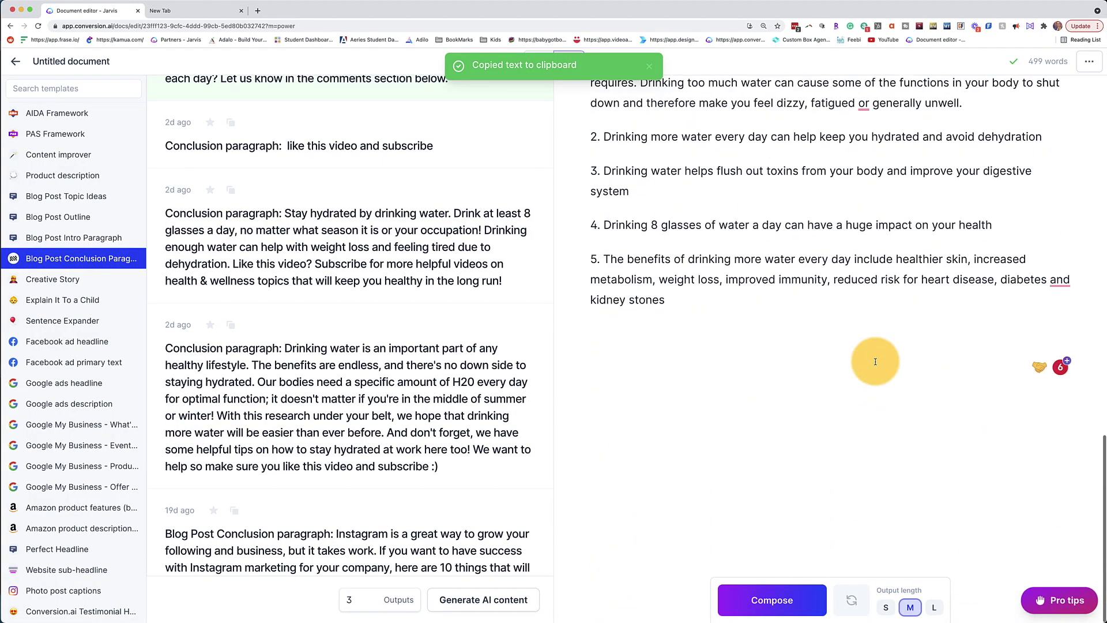
{"action": "type", "text": "Conclusion paragraph: Stay hydrated by drinking water. Drink at least 8 glasses a day, no matter what season it is or your occupation! Drinking enough water can help with weight loss and feeling tired due to dehydration. Like this video? Subscribe for more helpful videos on health & wellness topics that will keep you healthy in the long run!"}
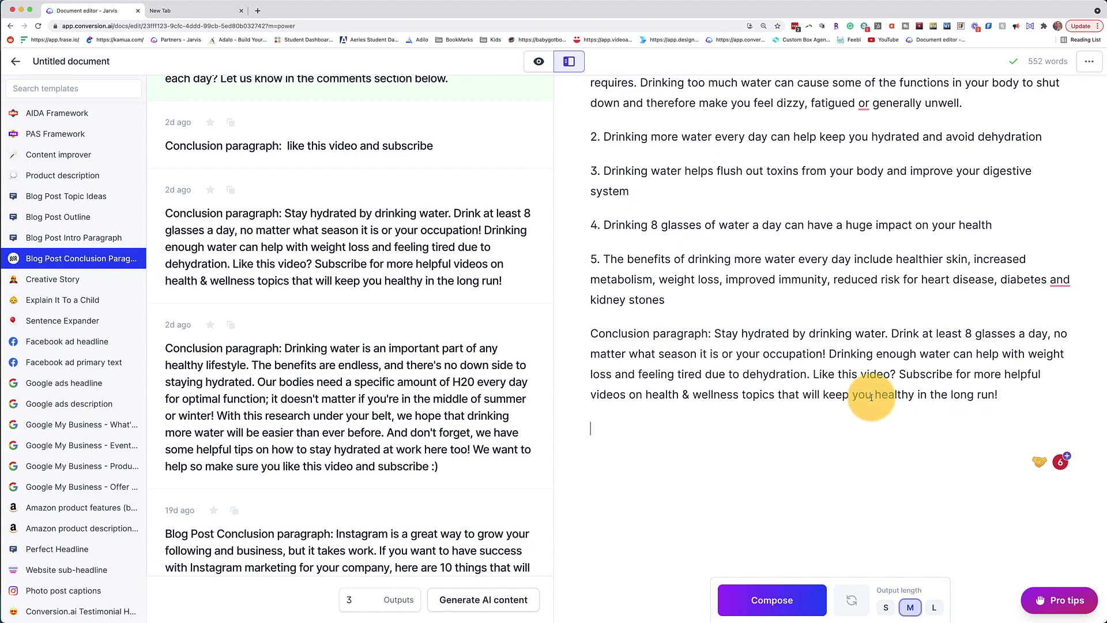
Scroll up to review the pasted conclusion and the new conclusion drafts.
{"action": "scroll", "coordinate": [375, 109], "scroll_direction": "up", "scroll_amount": 5}
{"action": "scroll", "coordinate": [369, 231], "scroll_direction": "up", "scroll_amount": 3}
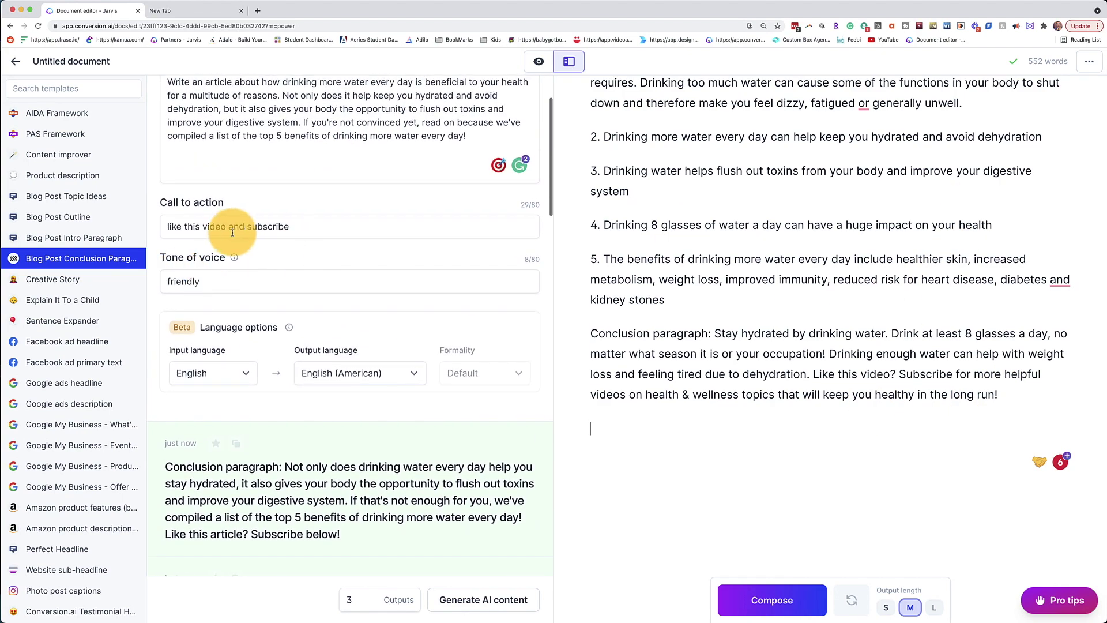